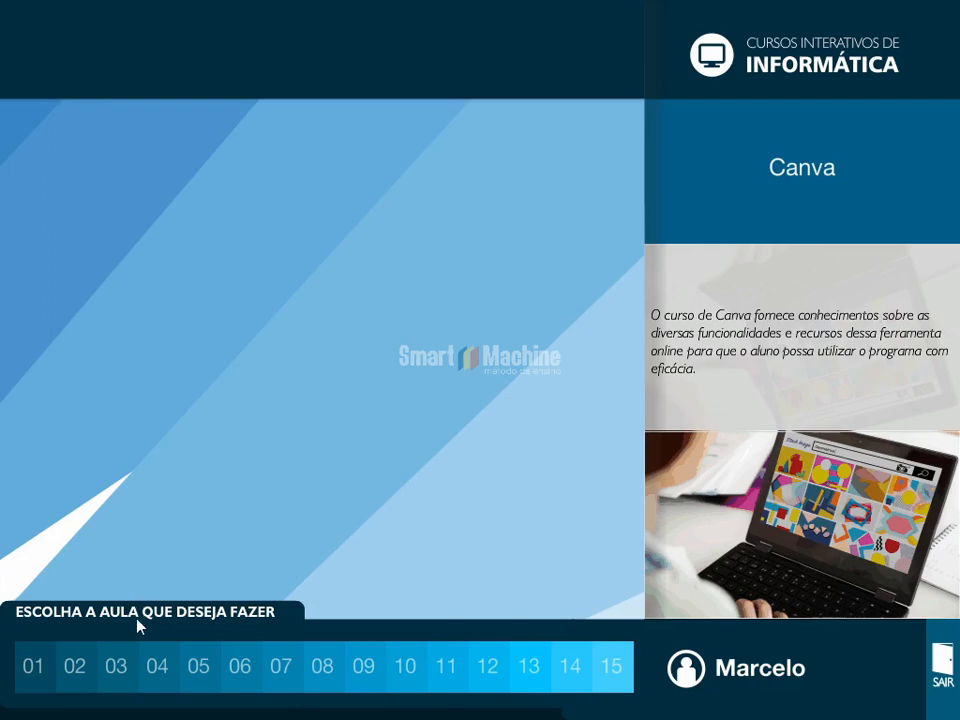
Open lesson 04, Recursos de Criação, and start watching its class
click(162, 670)
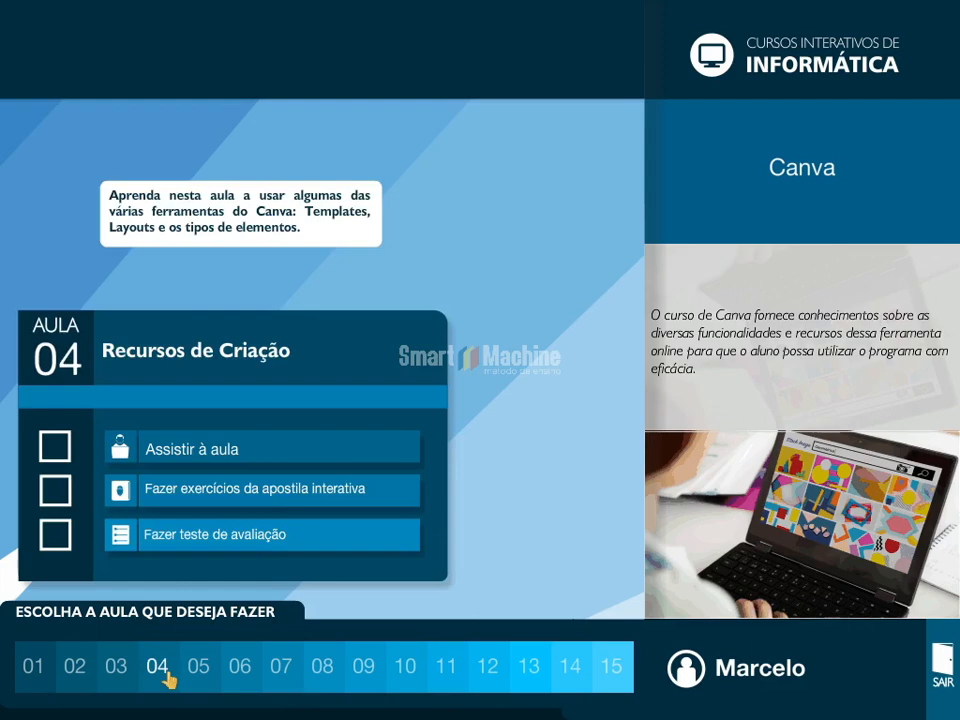
click(213, 453)
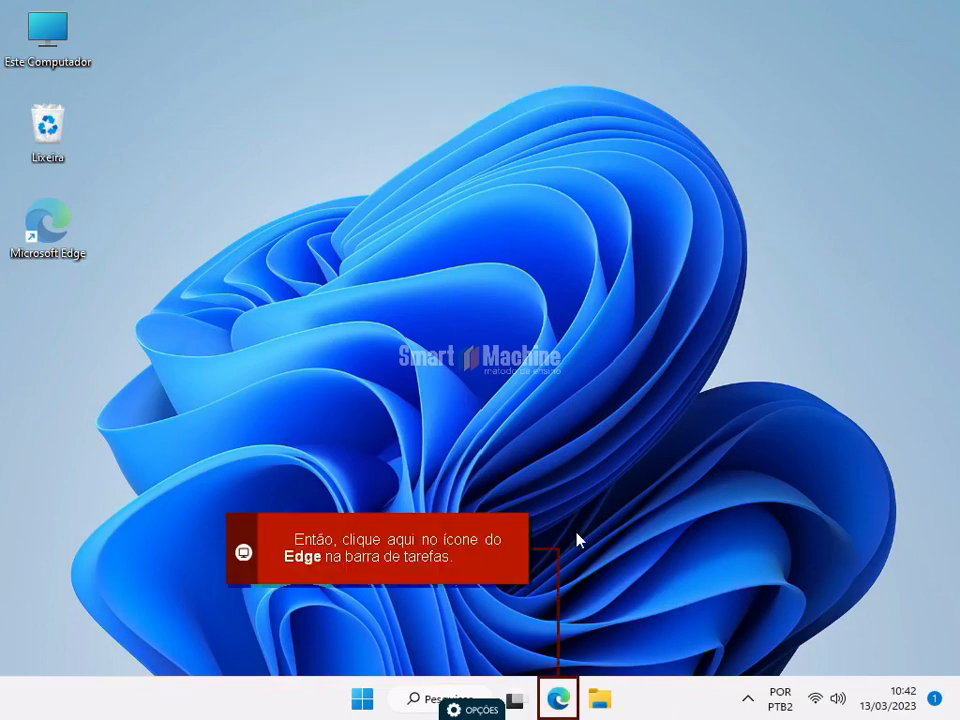
click(558, 699)
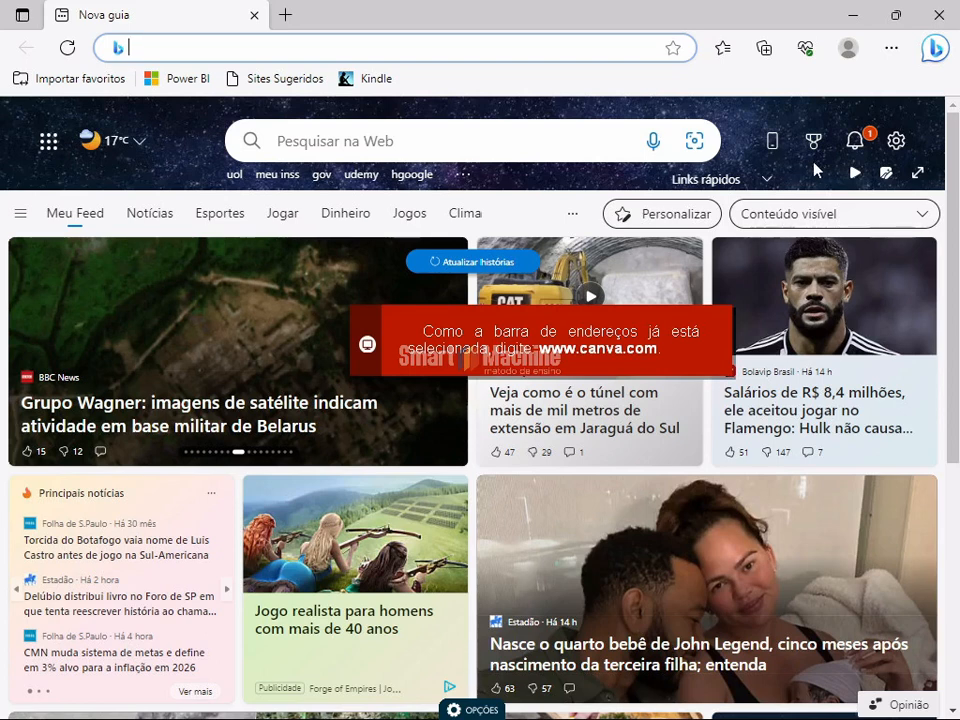
text(www.canva.com)
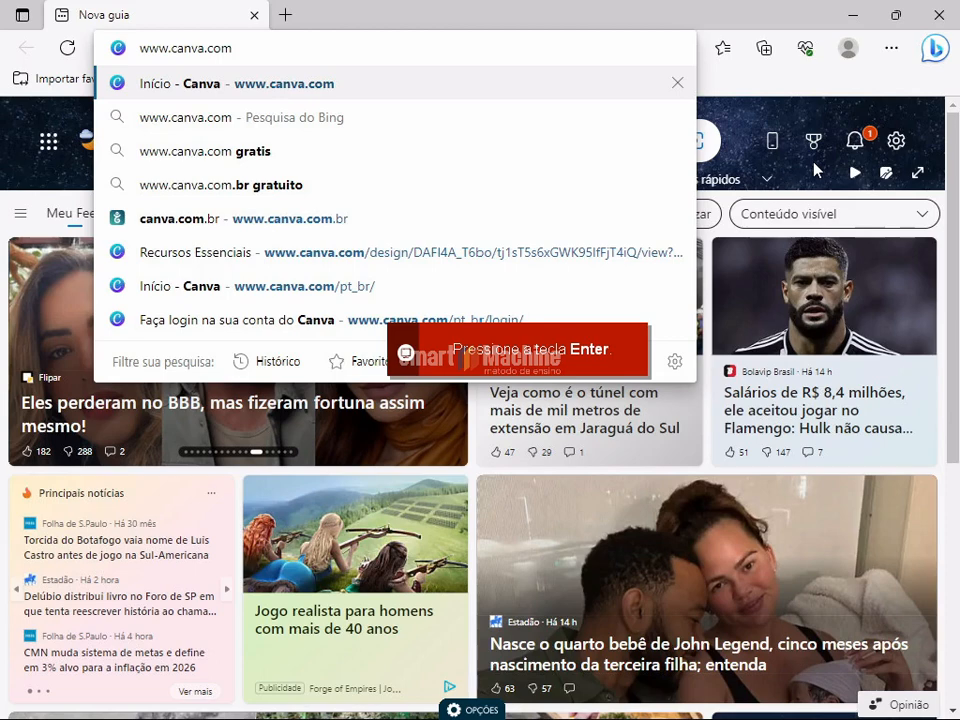
key(Return)
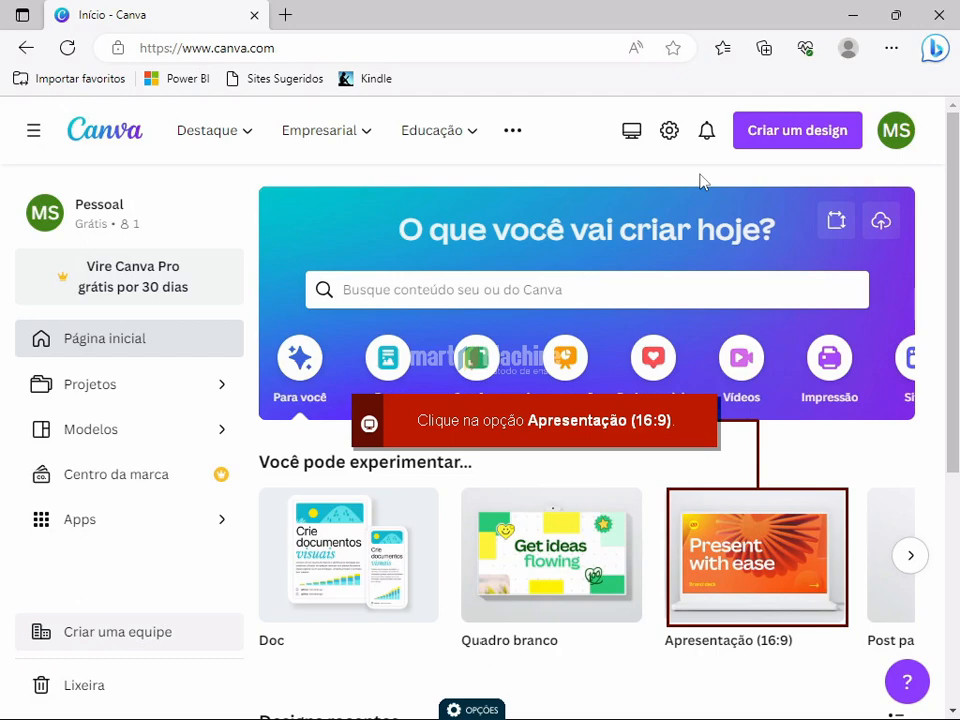
click(754, 598)
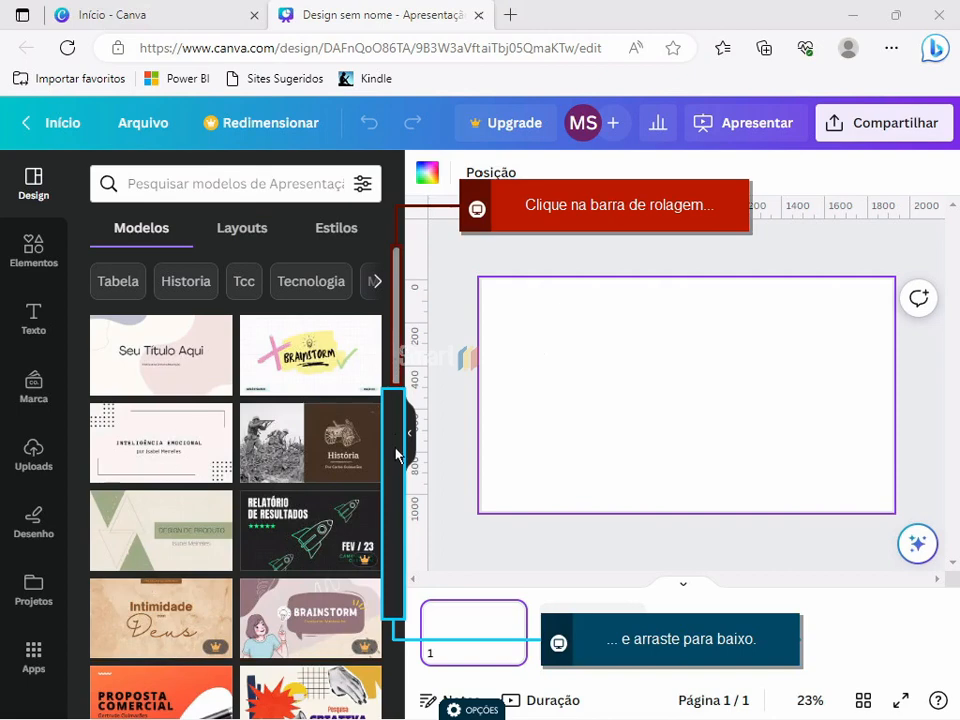
Examine the details, fonts and colour palette of the green Digital Marketing presentation template
drag(397, 455, 397, 460)
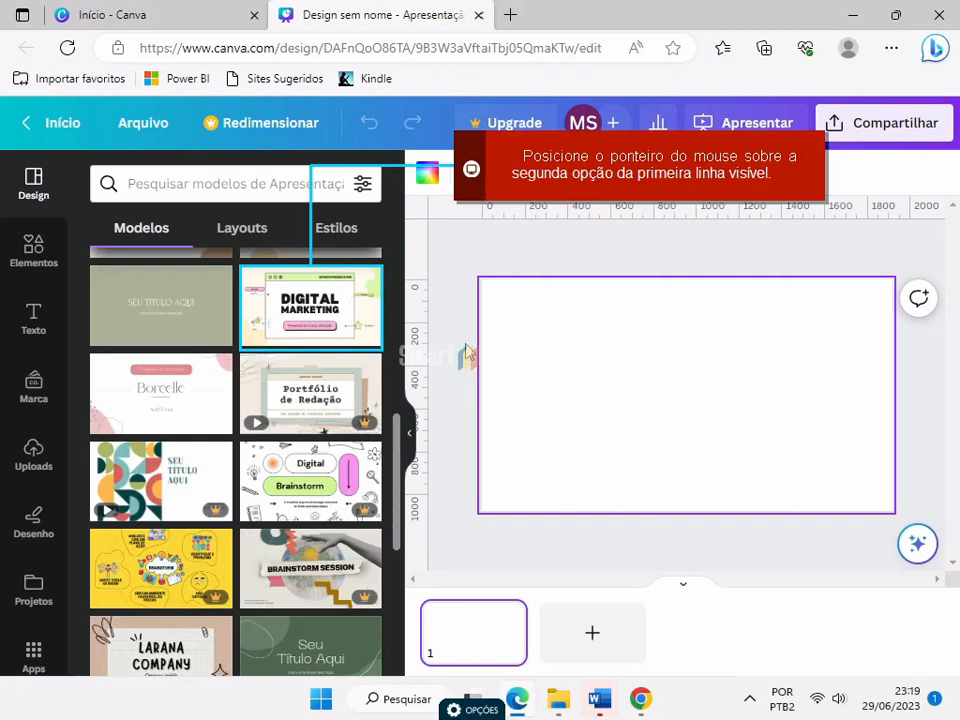
mouse_move(320, 297)
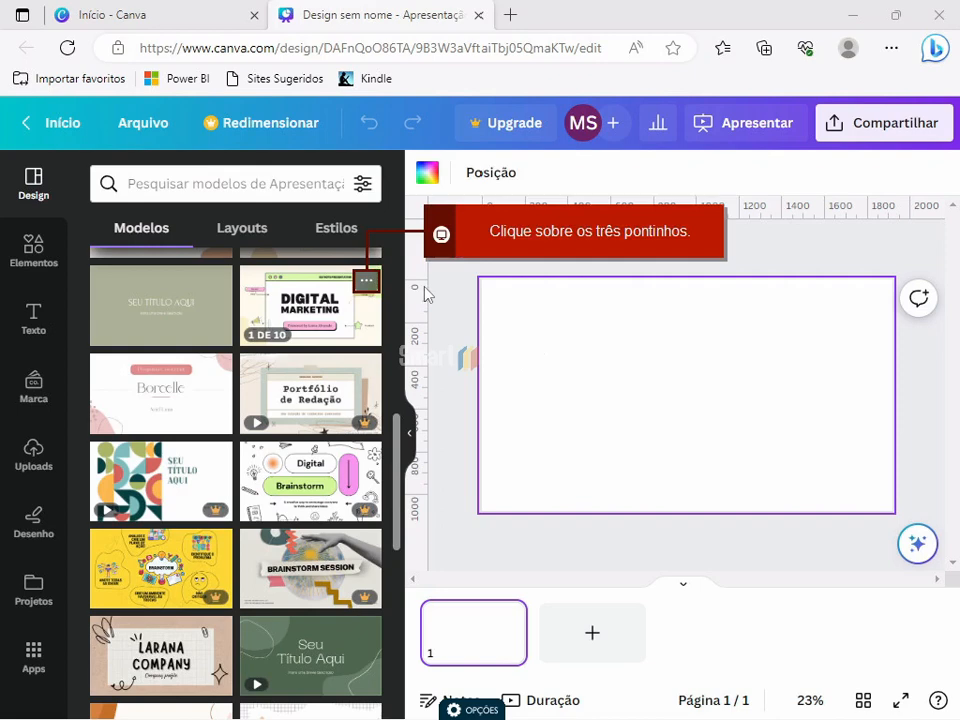
click(367, 282)
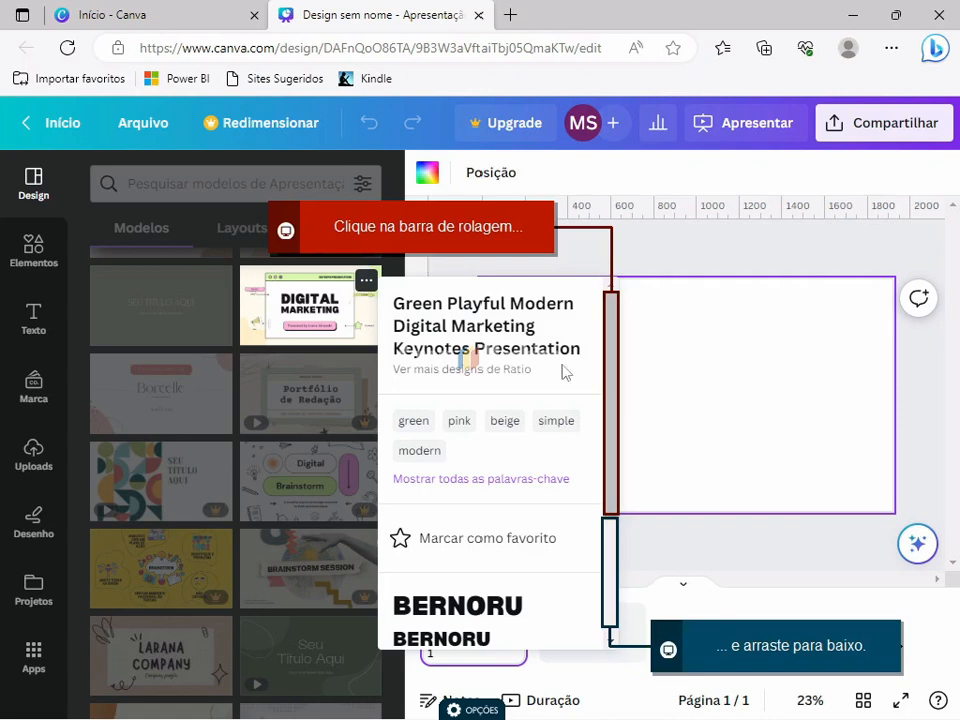
drag(606, 569, 608, 577)
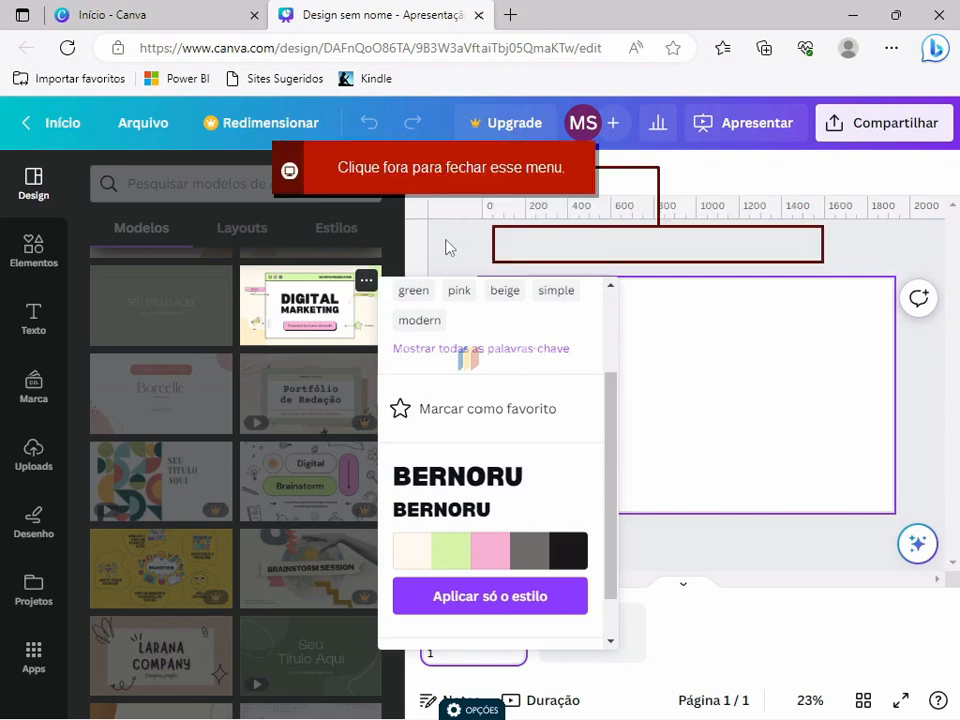
click(543, 266)
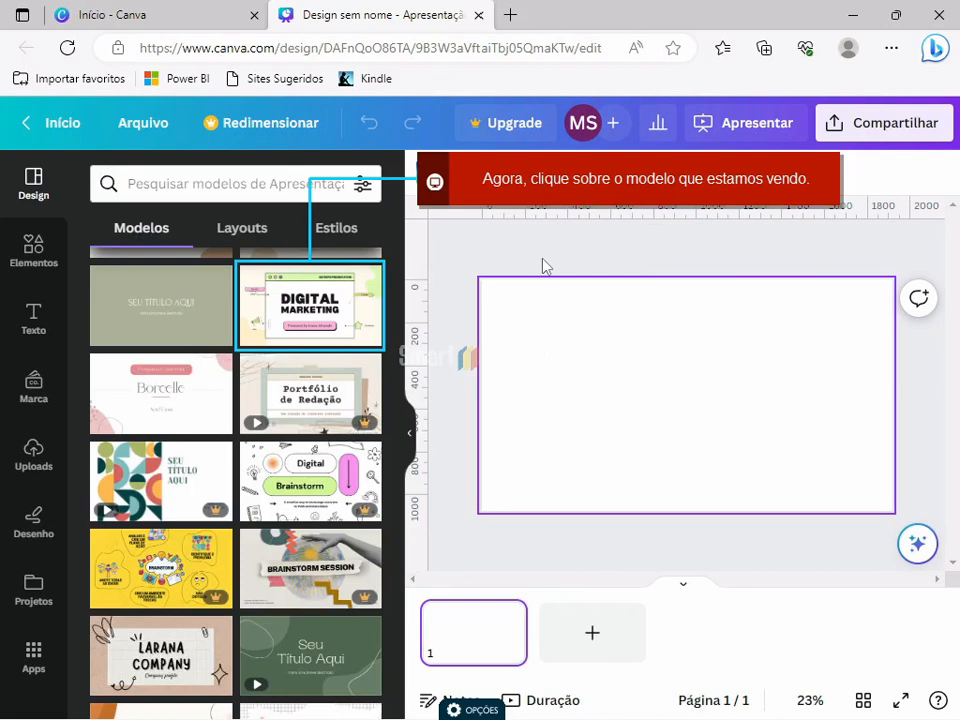
Apply the cover of the Digital Marketing template to the blank page, replacing it with the template's Agenda page
click(330, 305)
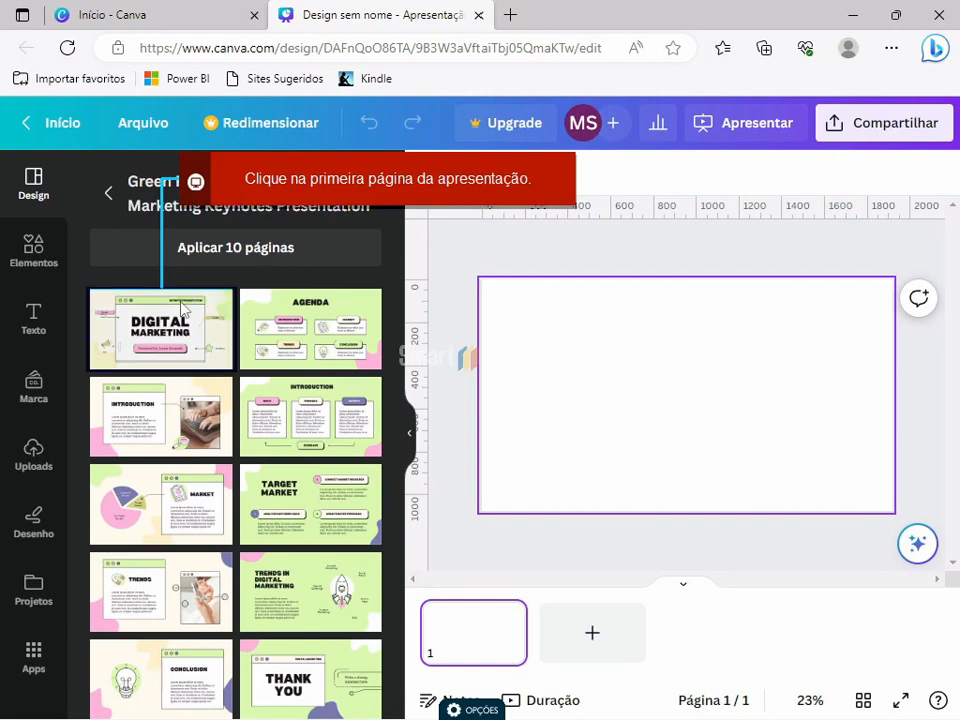
click(172, 330)
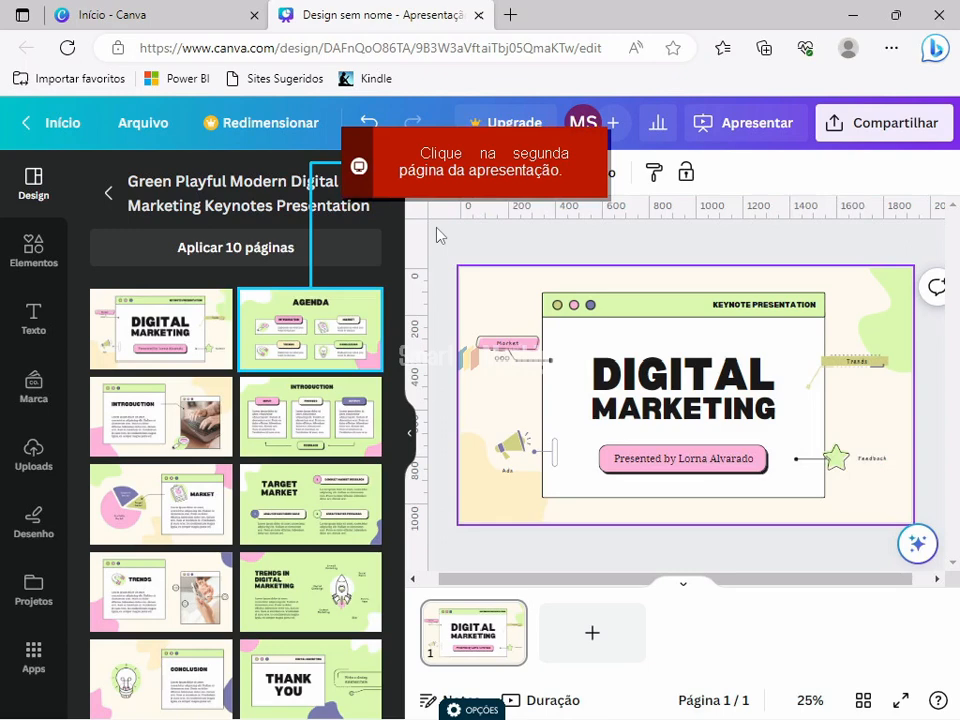
click(349, 318)
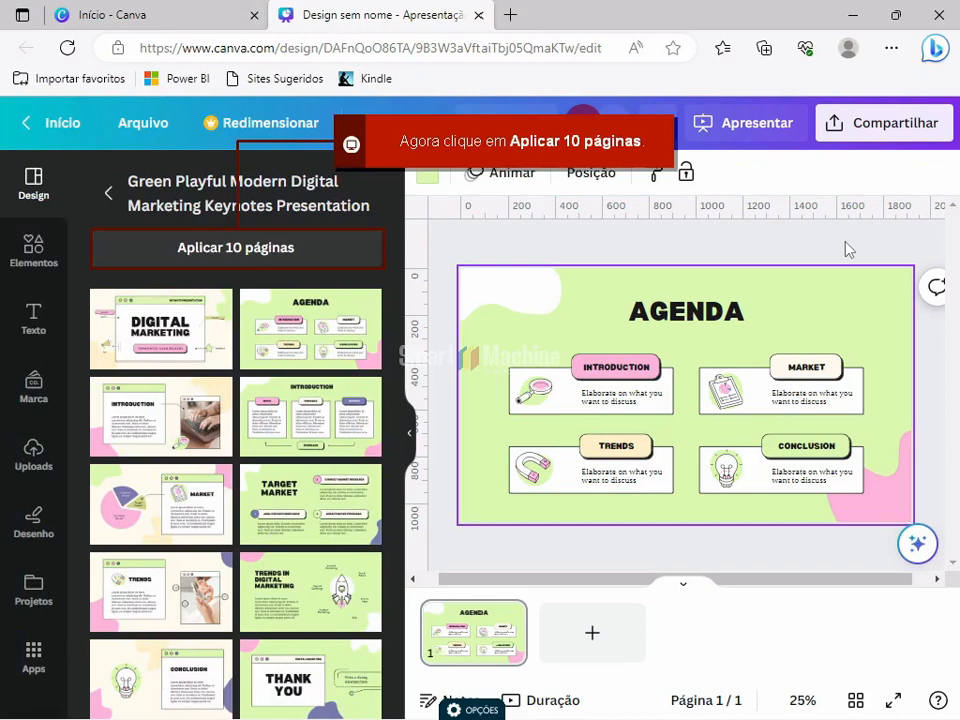
Apply all 10 pages of the Digital Marketing template to the presentation and return to the template list
click(254, 254)
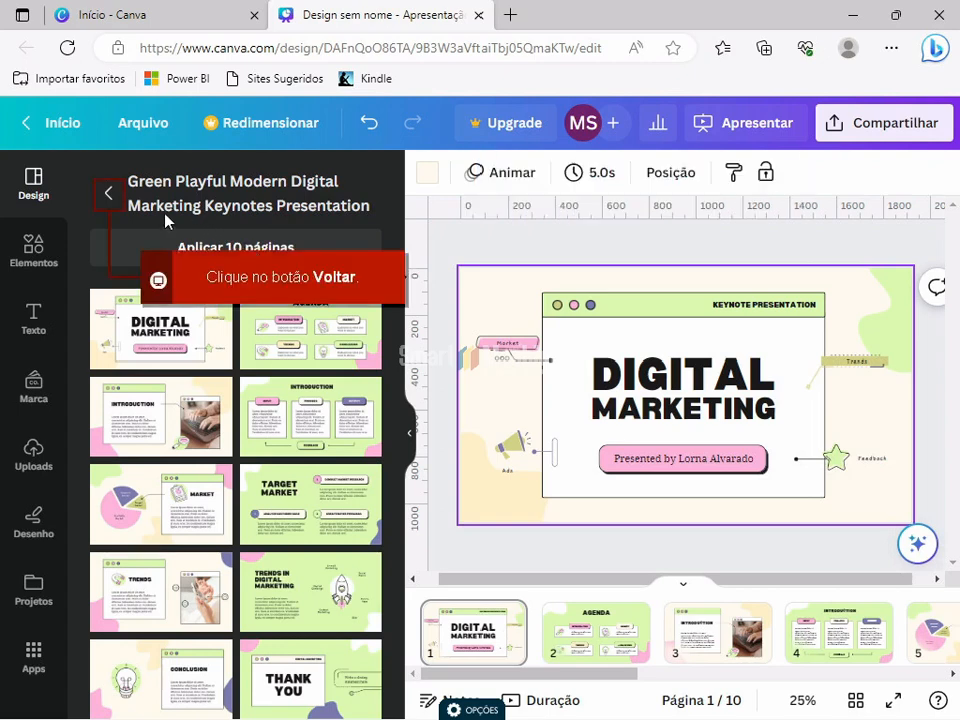
click(110, 196)
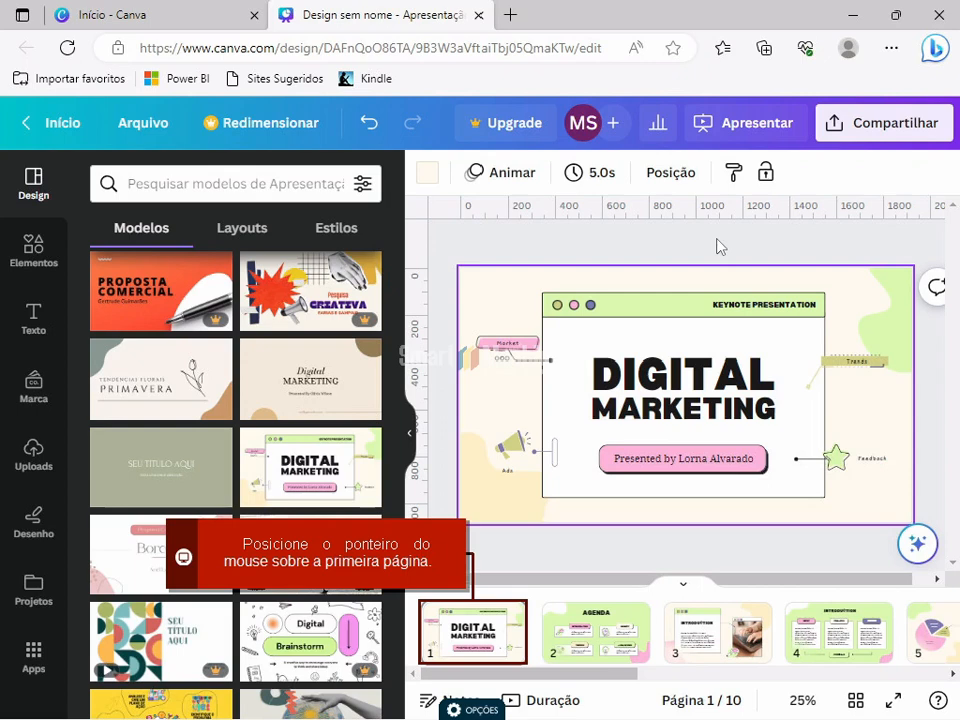
Delete the Digital Marketing cover page and the Agenda page from the presentation
mouse_move(505, 640)
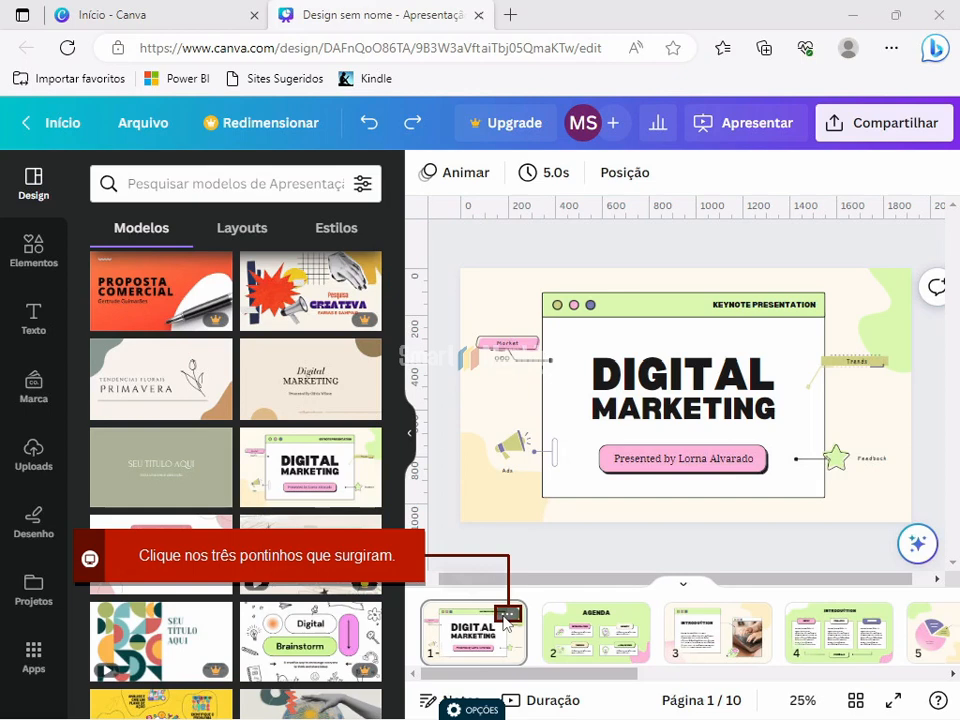
click(507, 615)
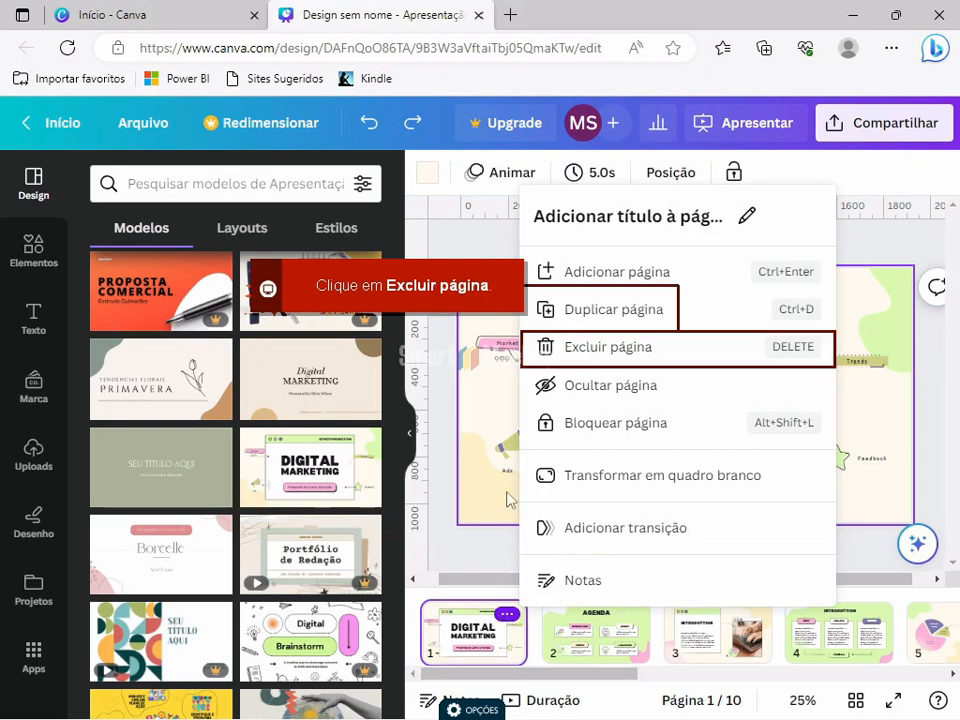
click(648, 347)
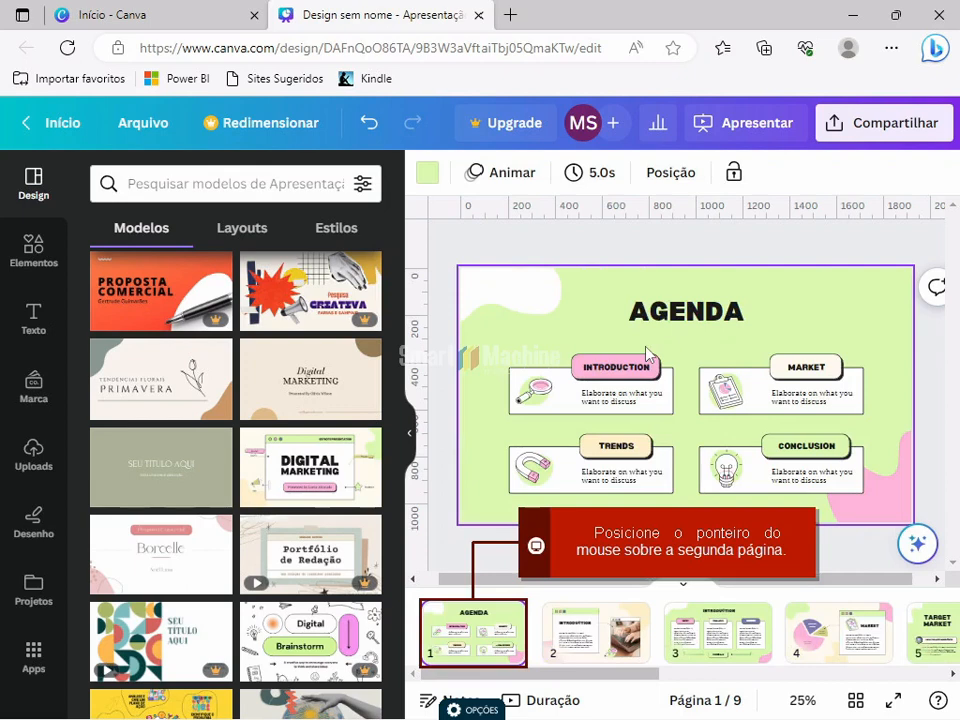
mouse_move(474, 627)
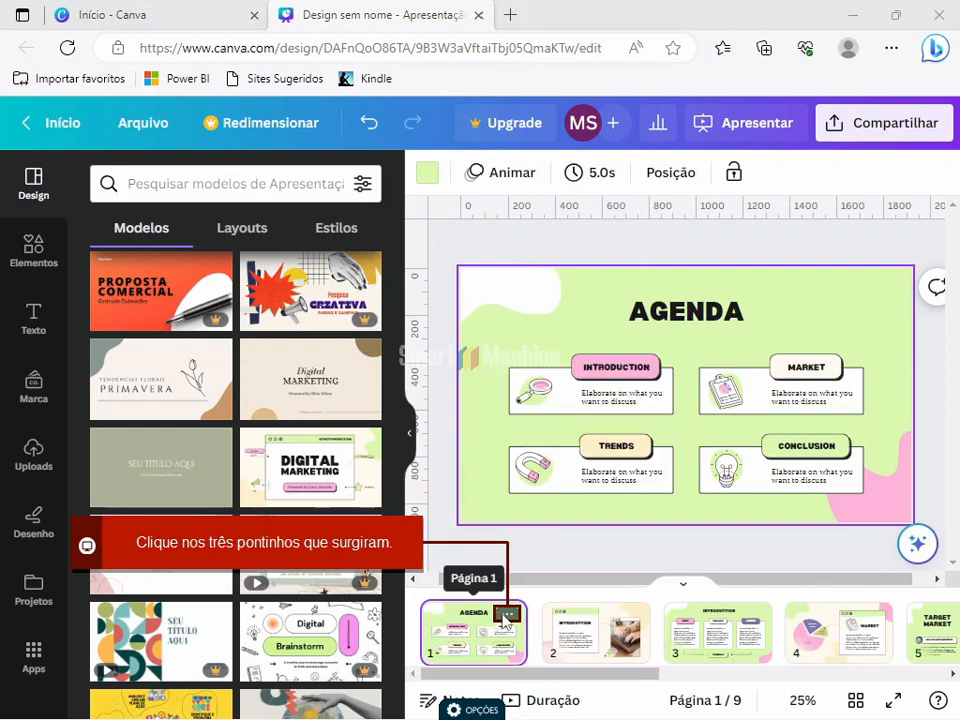
click(507, 614)
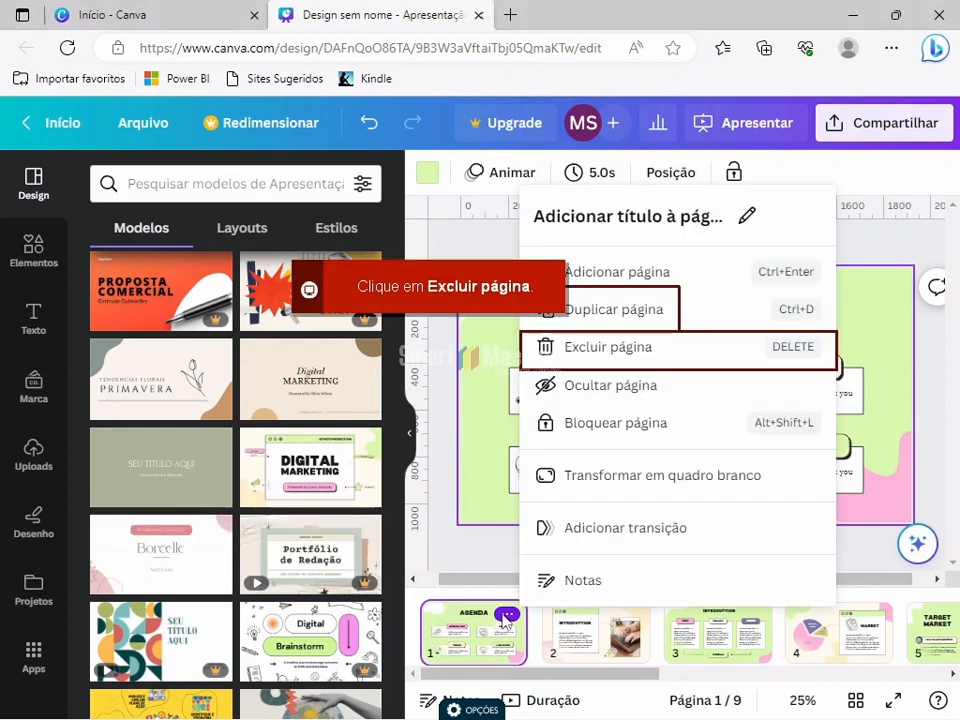
click(615, 348)
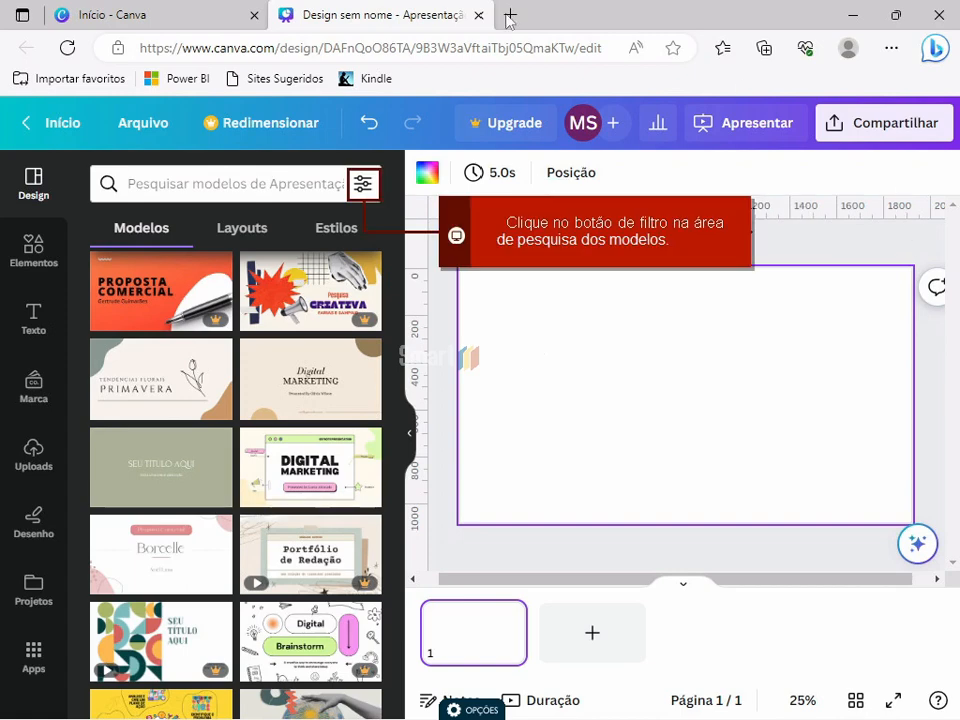
Filter the presentation templates by the lime green colour
click(363, 186)
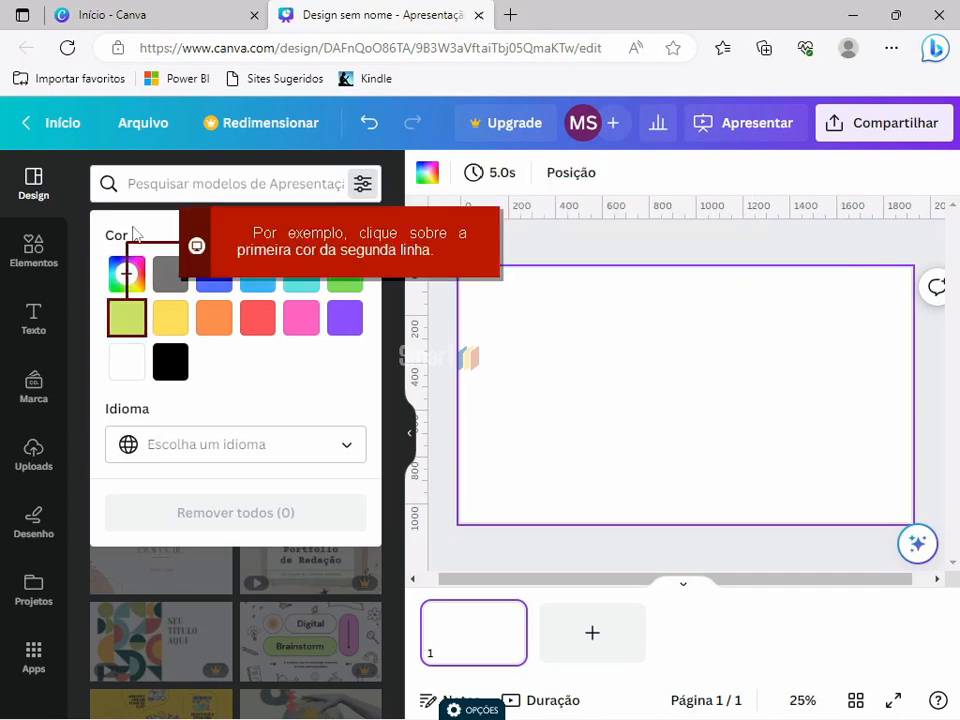
click(127, 316)
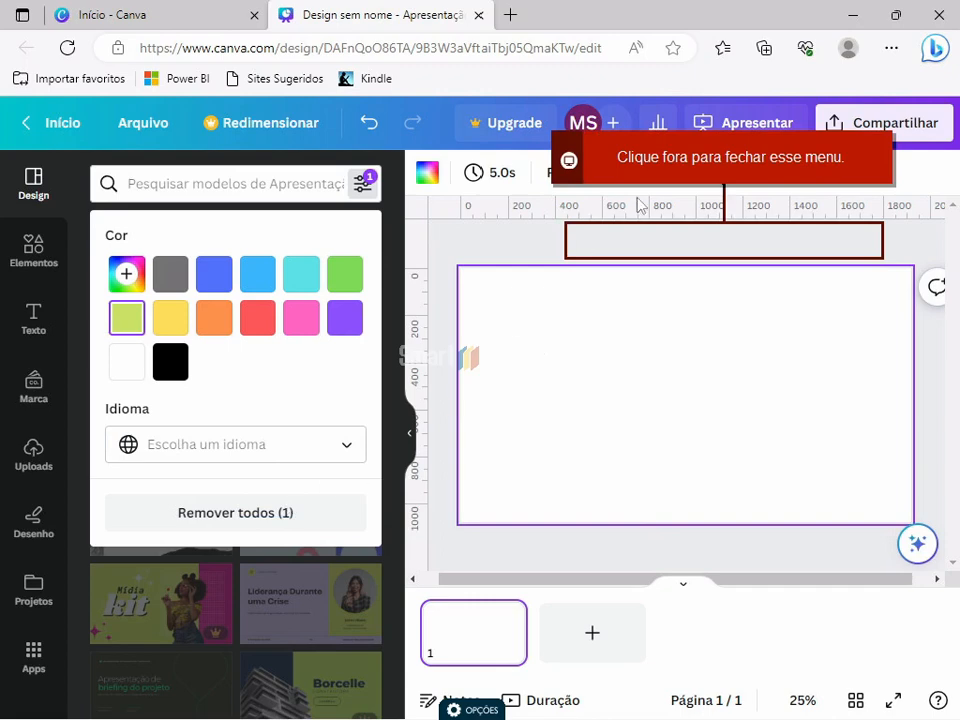
click(686, 251)
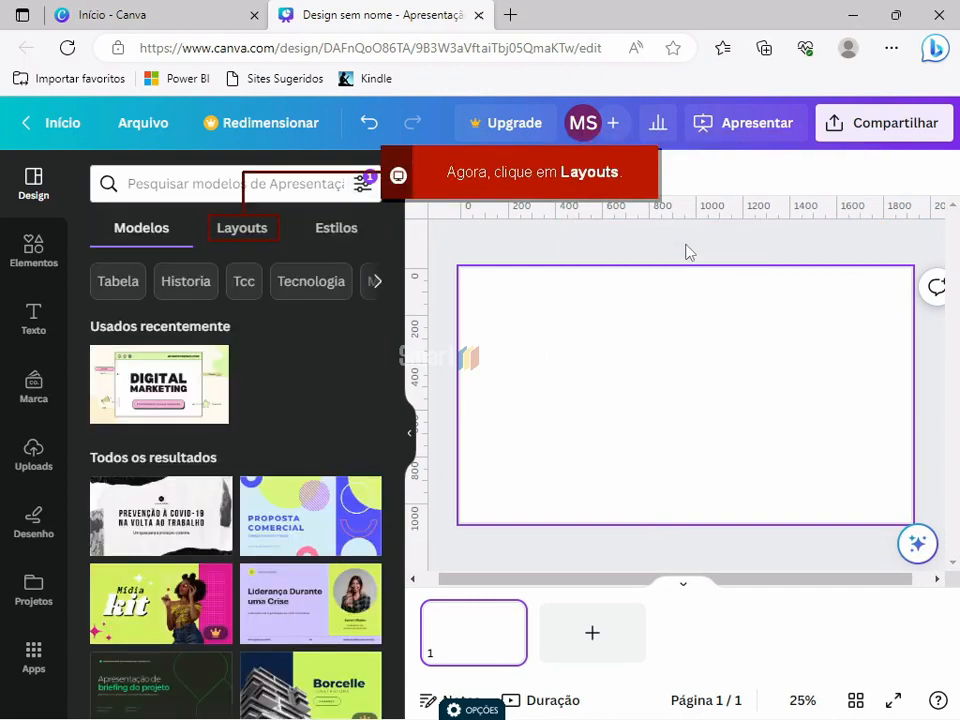
Apply the Agenda layout with three numbered points to the blank page
click(240, 229)
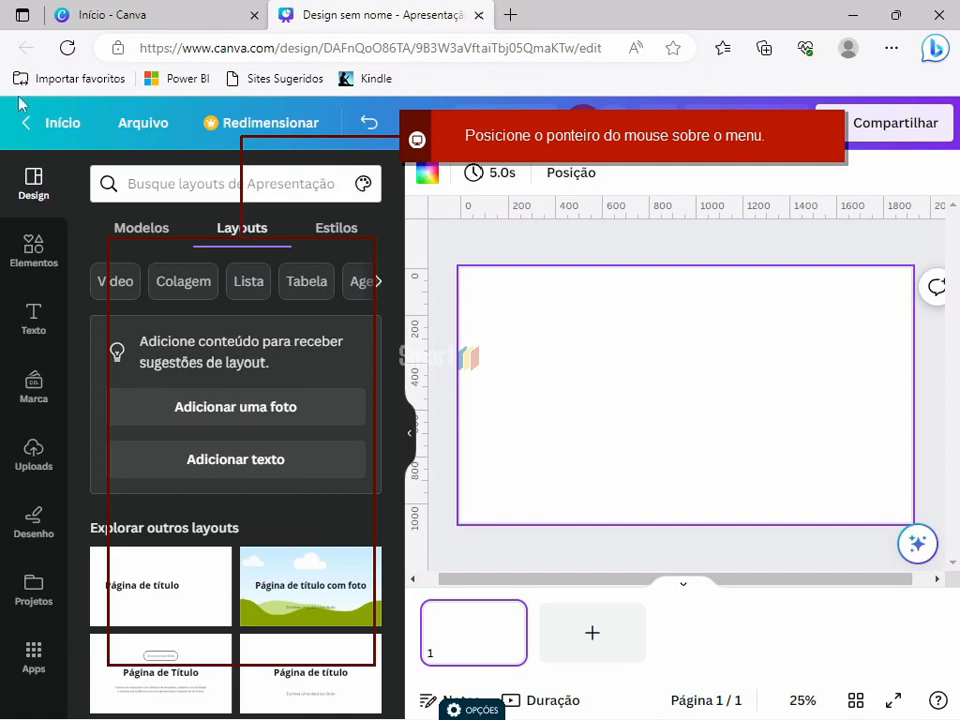
mouse_move(232, 268)
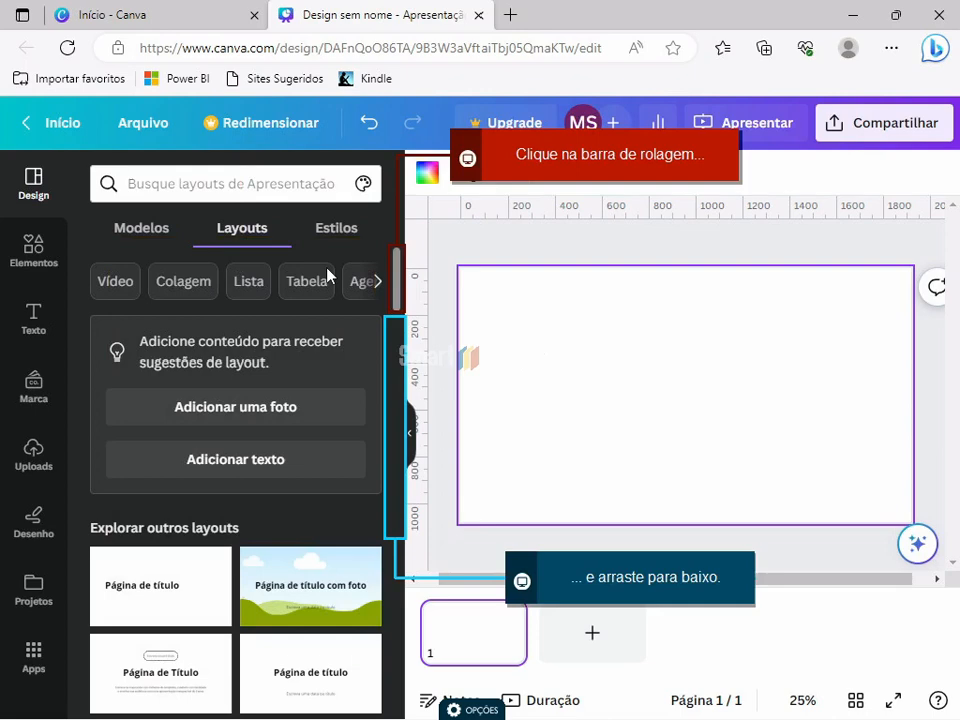
drag(393, 286, 398, 366)
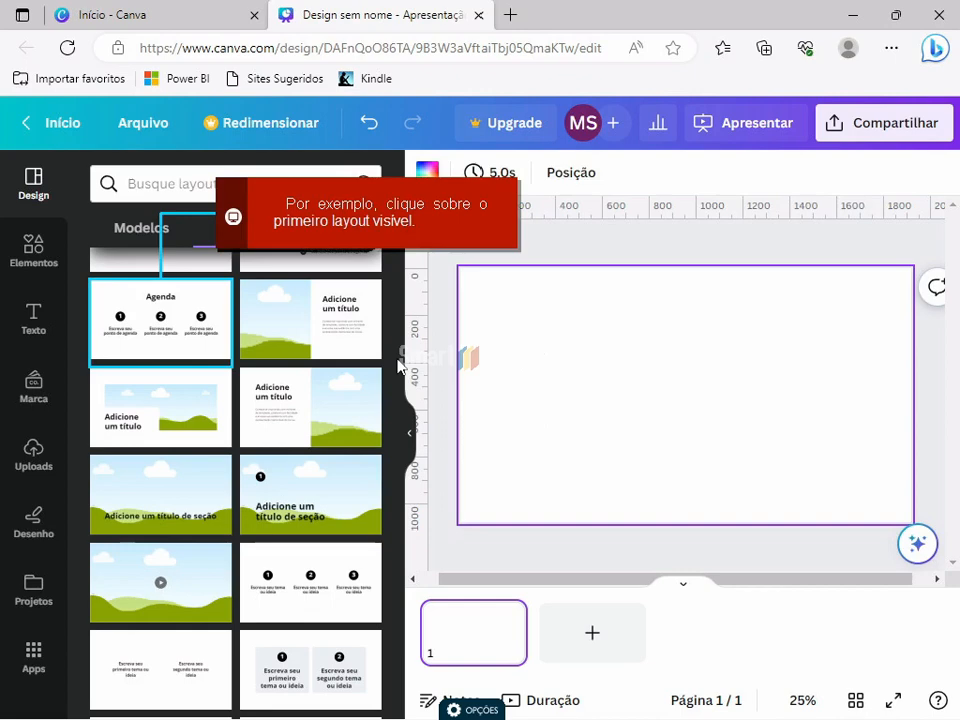
click(138, 331)
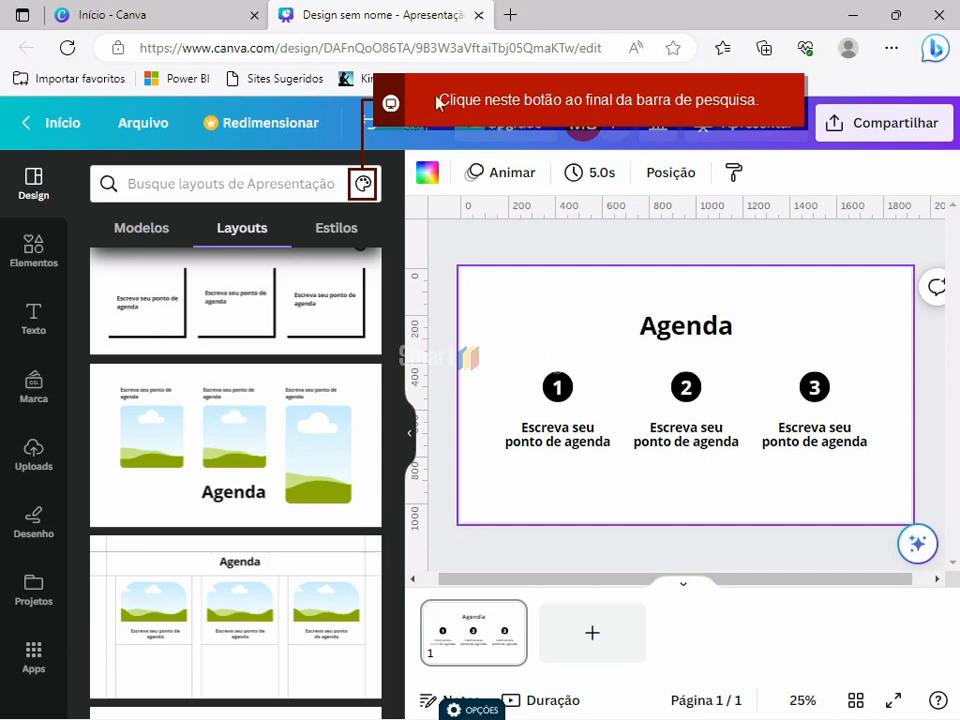
Search the layouts for Foto and apply the full-page photo layout titled "Adicione um título de seção"
click(364, 188)
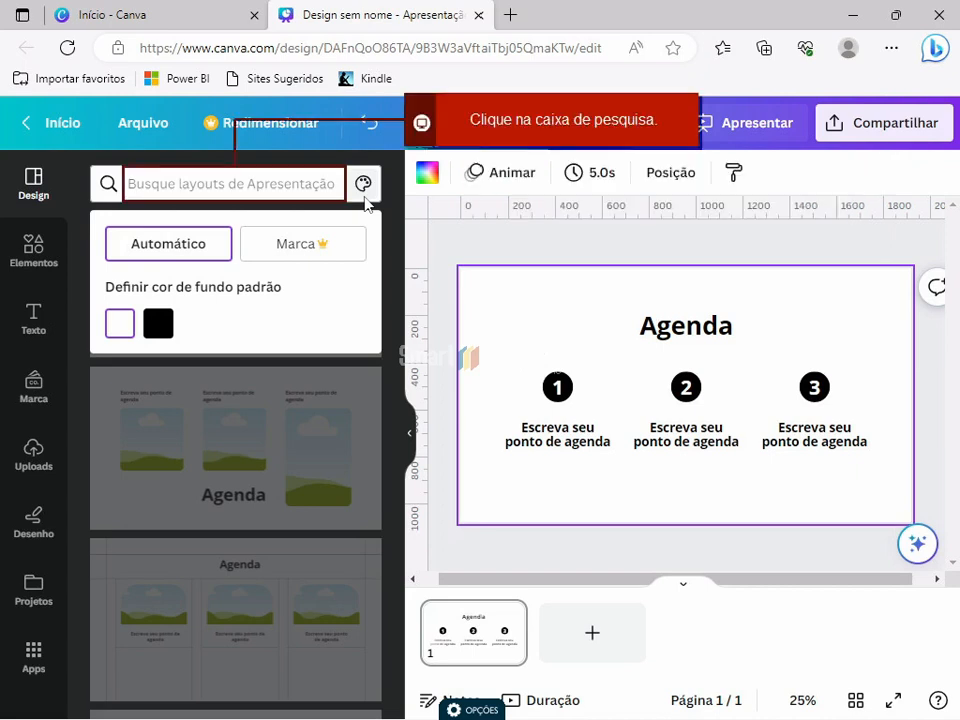
click(239, 197)
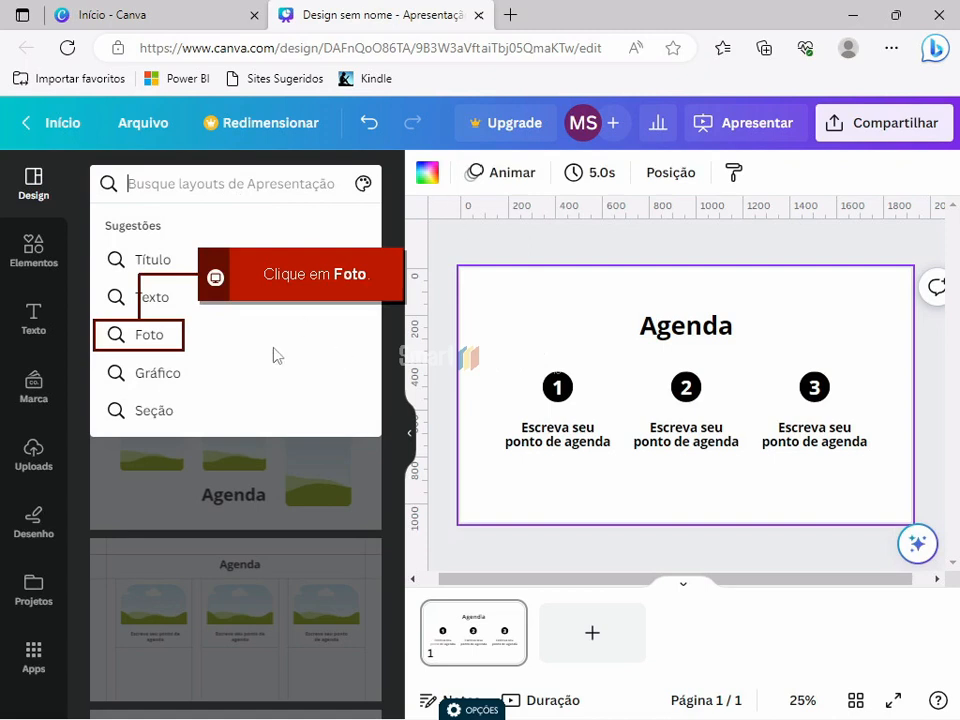
click(144, 335)
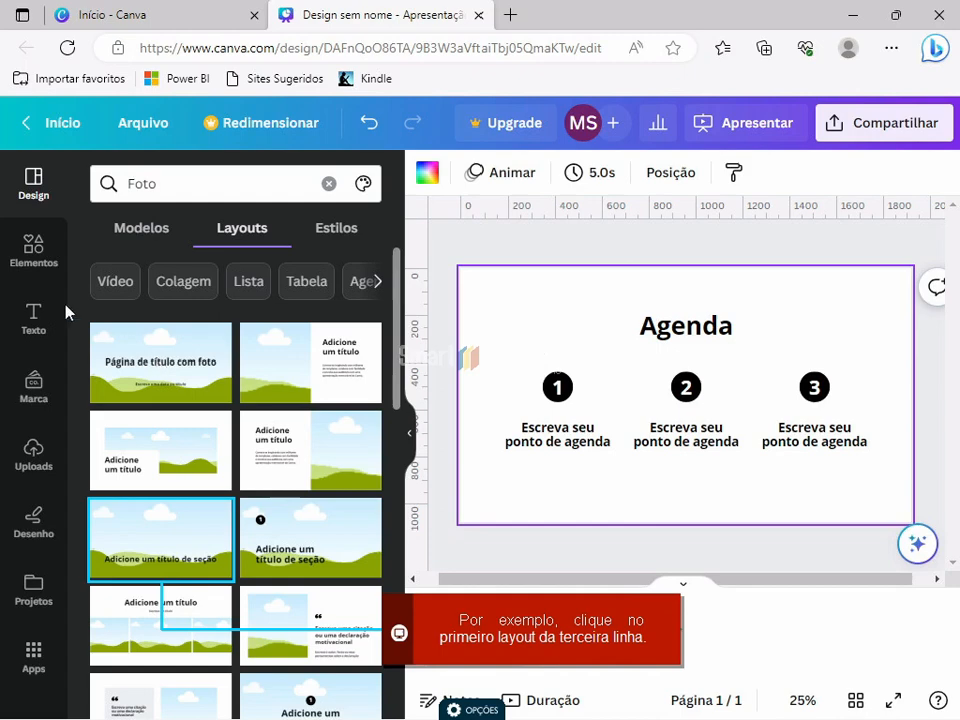
click(197, 559)
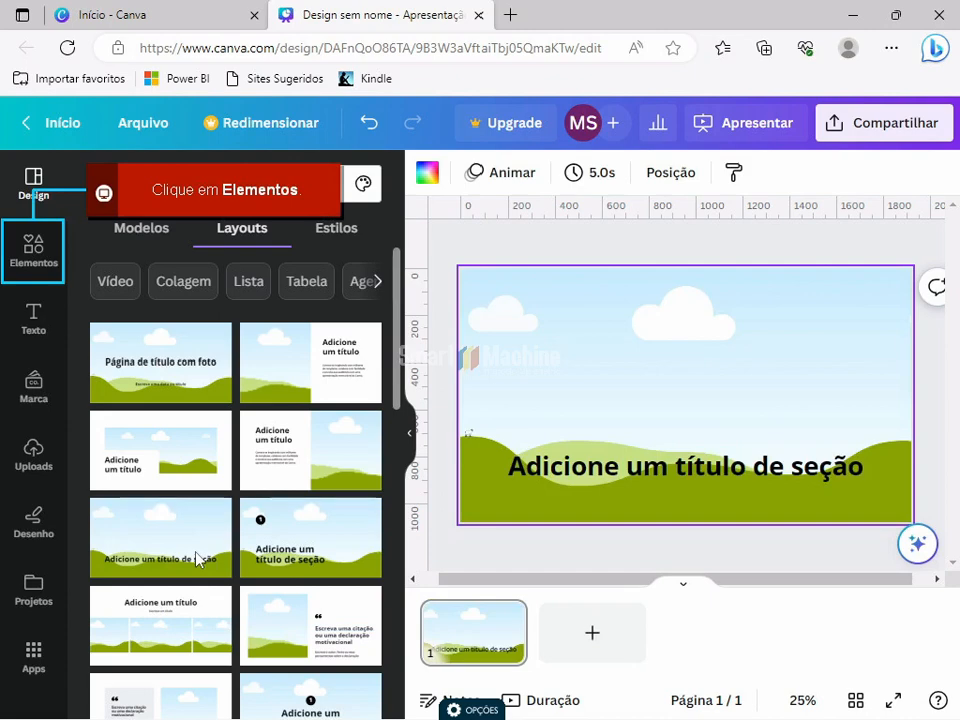
Fill the page's photo frame with the recently used picture of a woman at a laptop video call
click(22, 263)
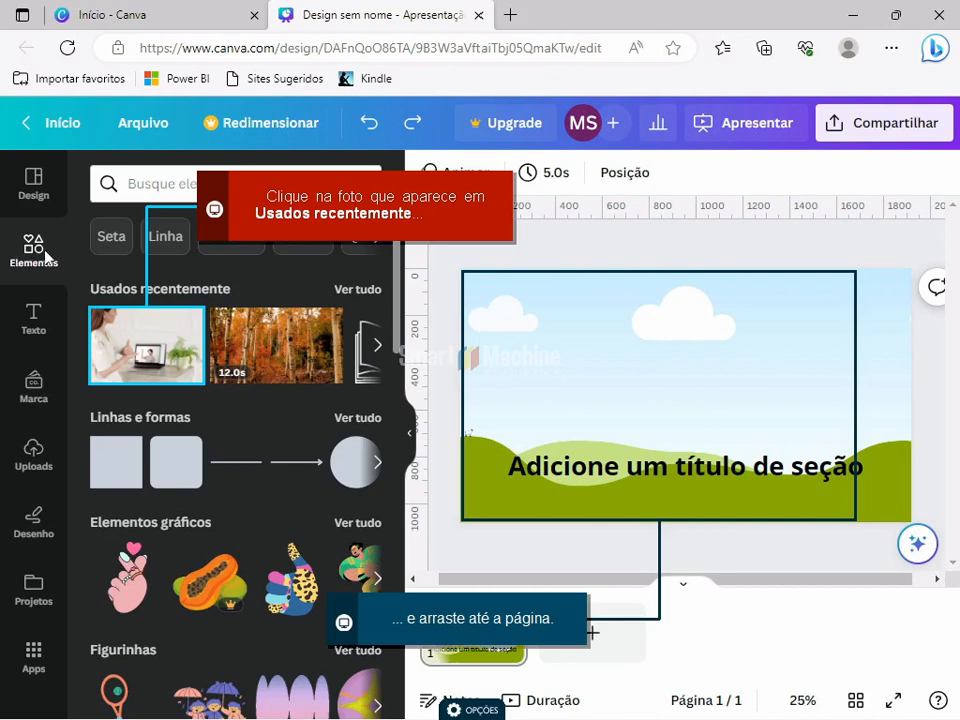
drag(137, 322, 803, 425)
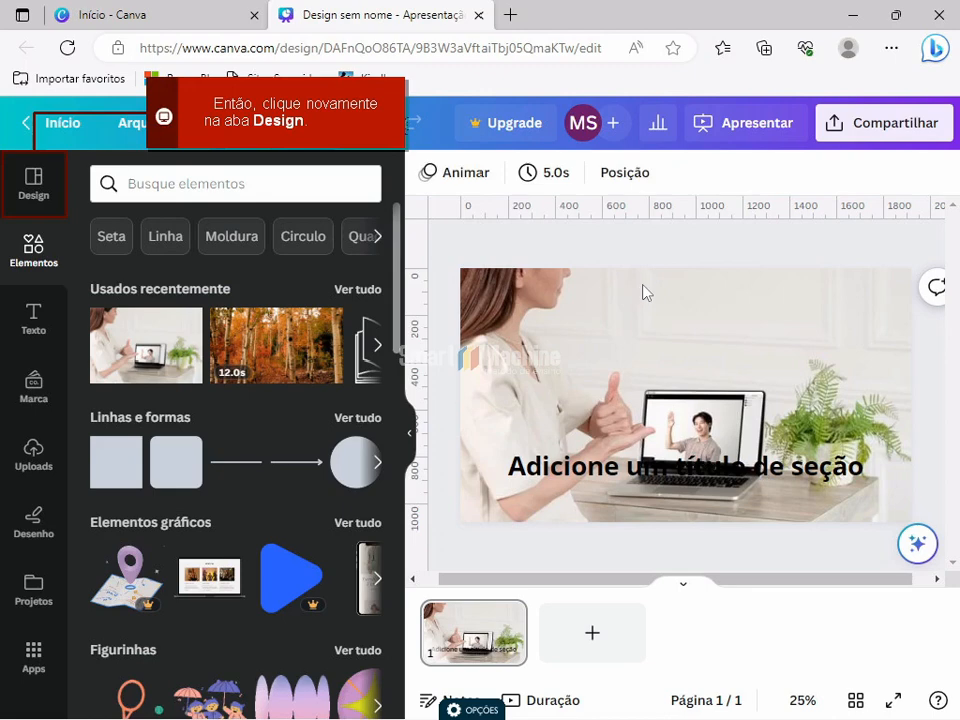
Apply the photo layout with three frames, a number 1 badge and the right-aligned title "Adicione um título de seção"
click(35, 185)
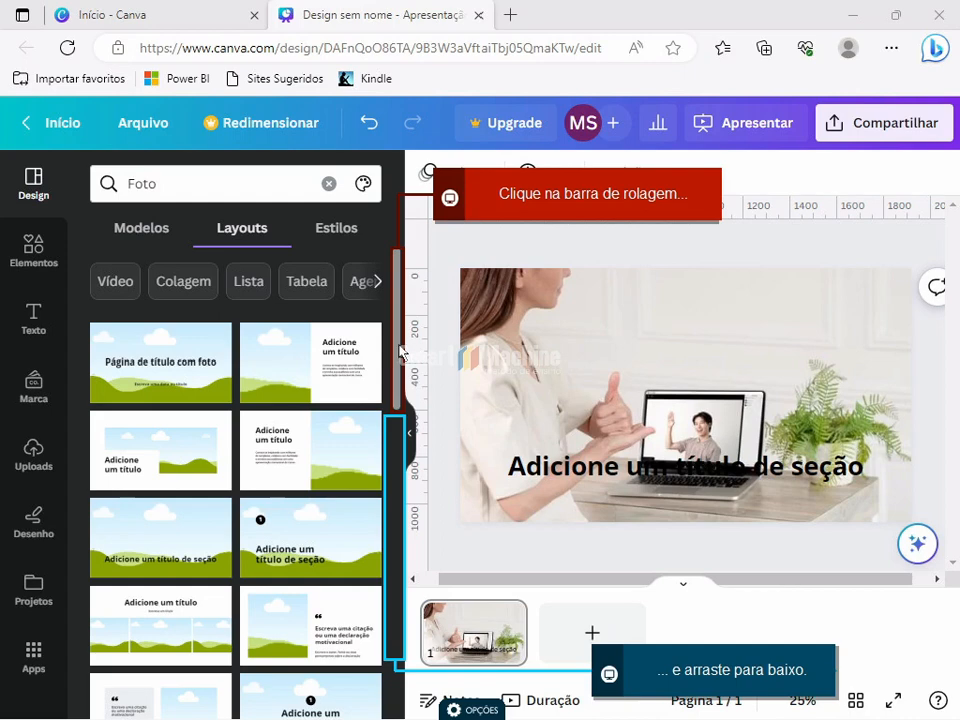
drag(405, 352, 396, 471)
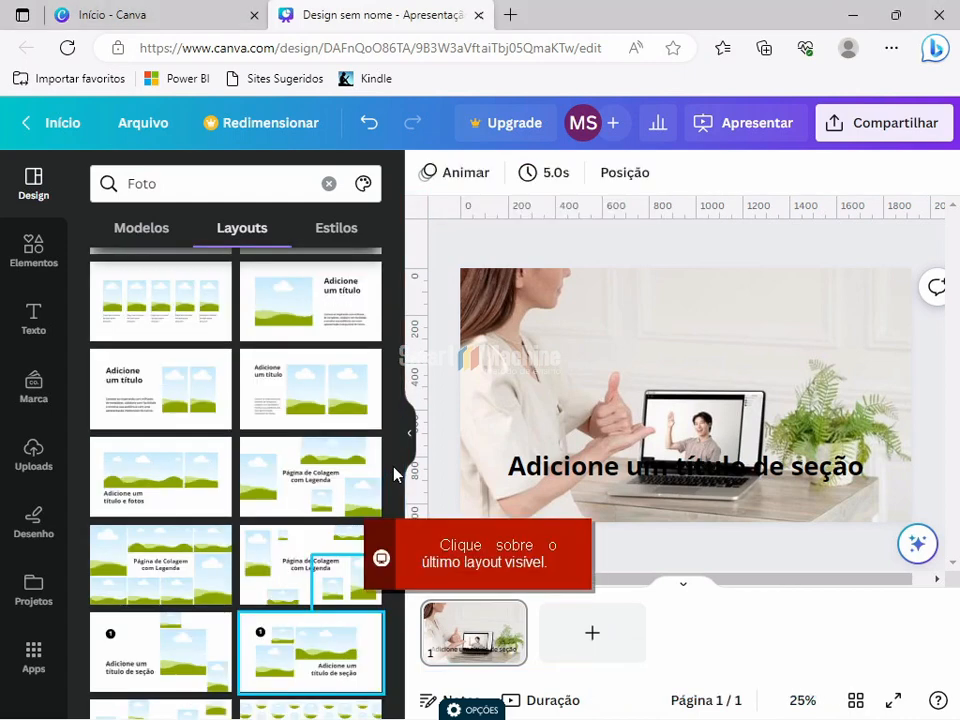
click(316, 634)
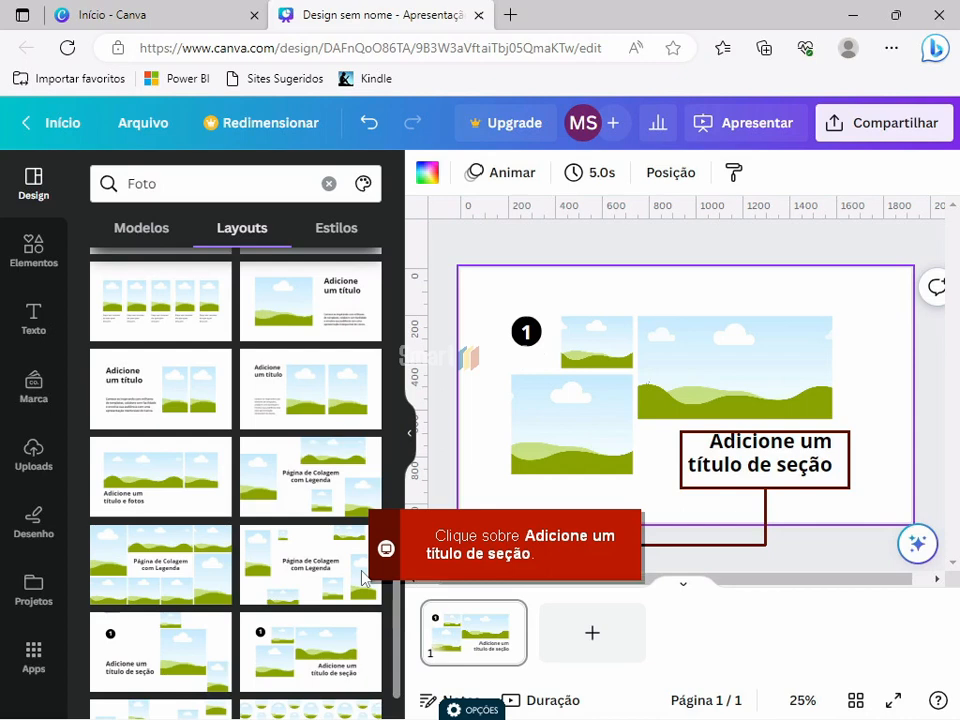
Replace the section title text with "A estação mais fria do ano!"
double_click(763, 448)
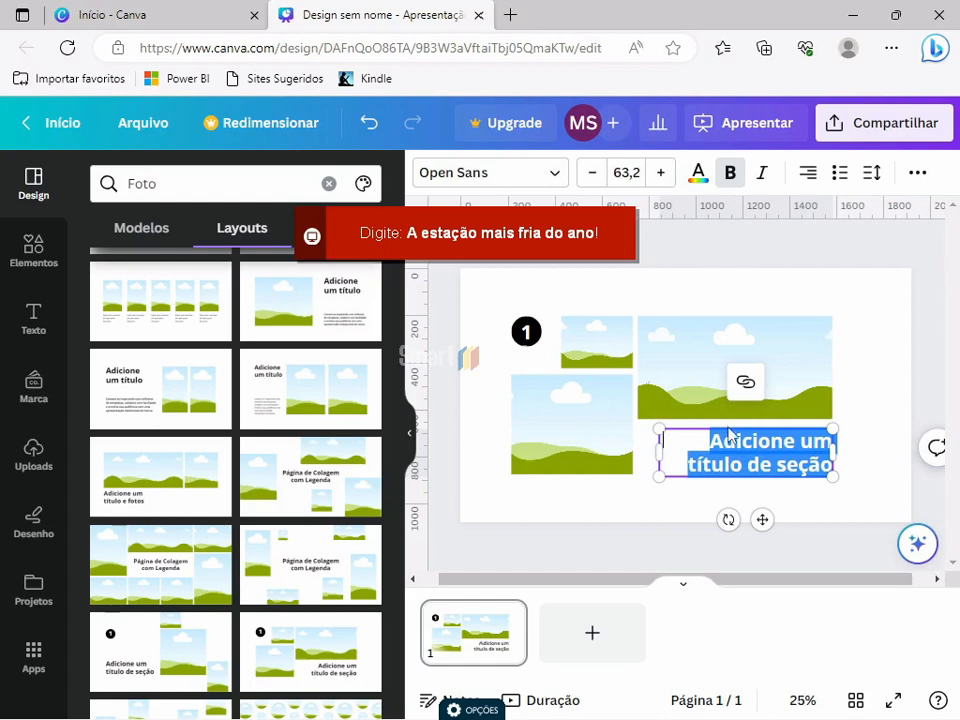
text(A esta)
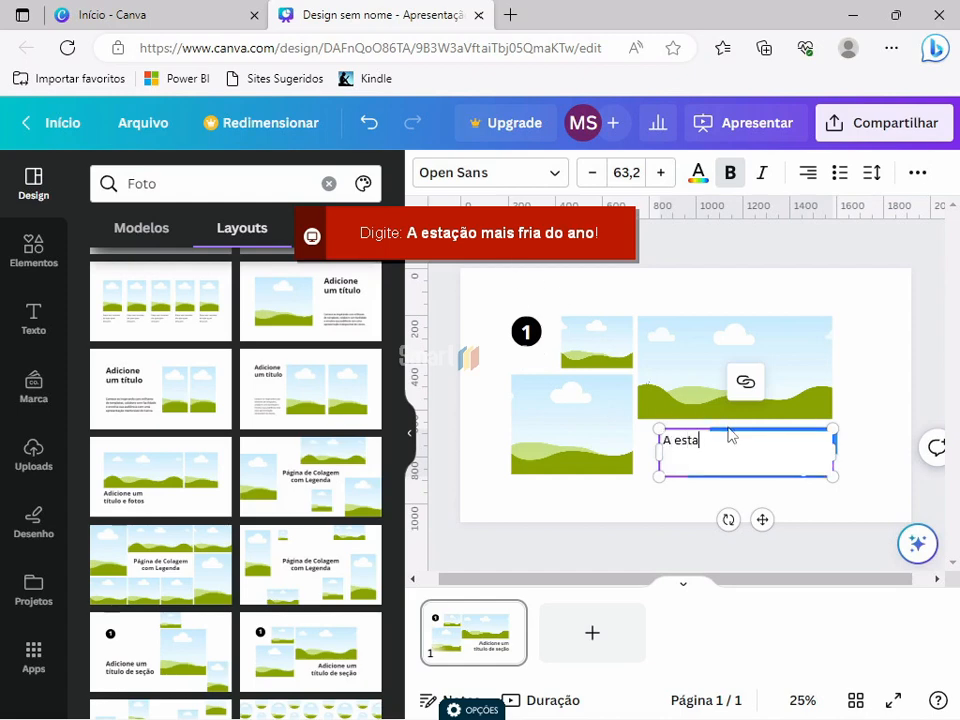
text(ção mais fria do ano)
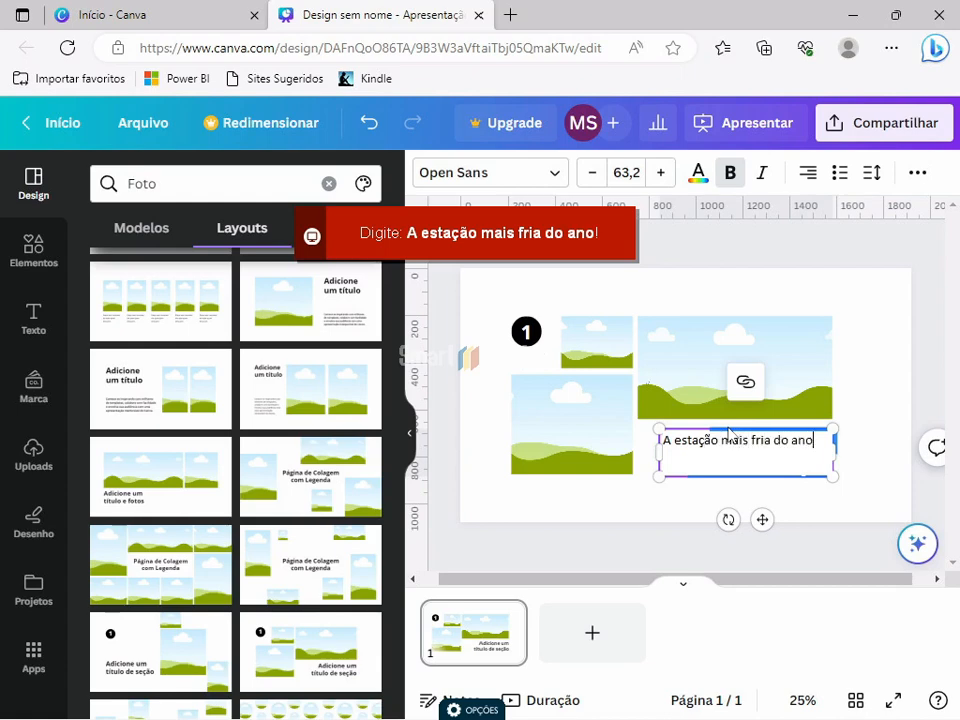
text(!)
key(Escape)
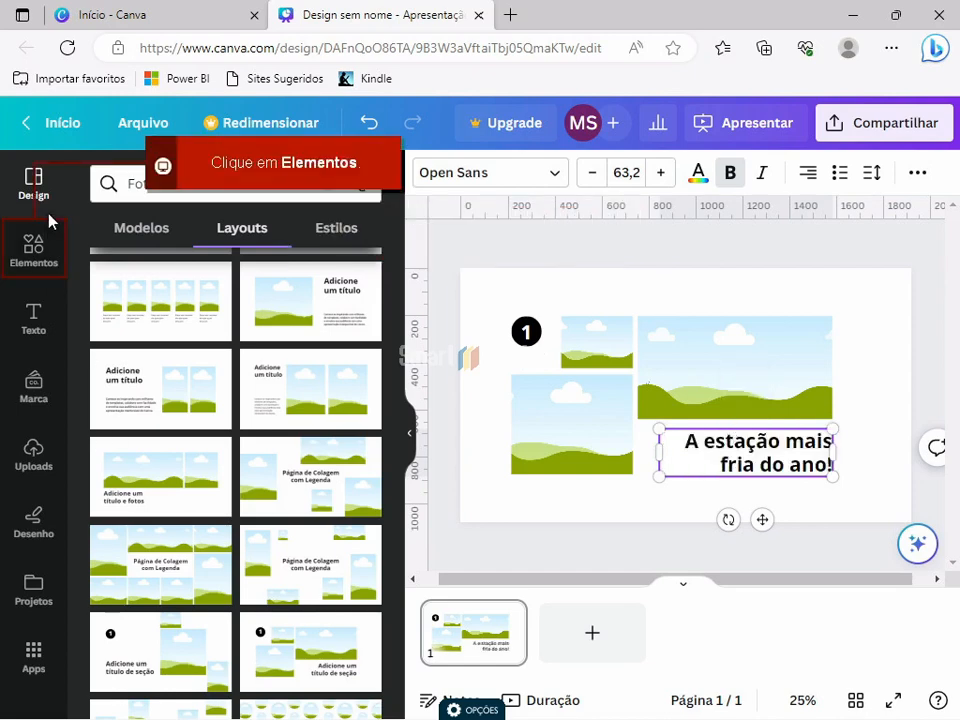
Search the elements for Inverno and limit the results to photos
click(36, 242)
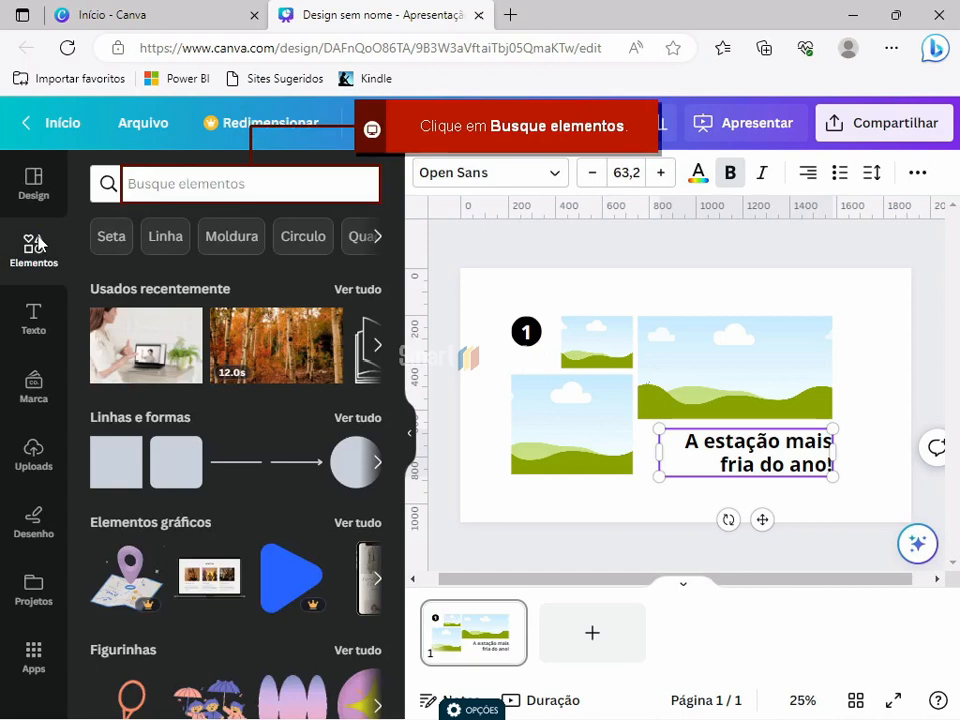
click(223, 187)
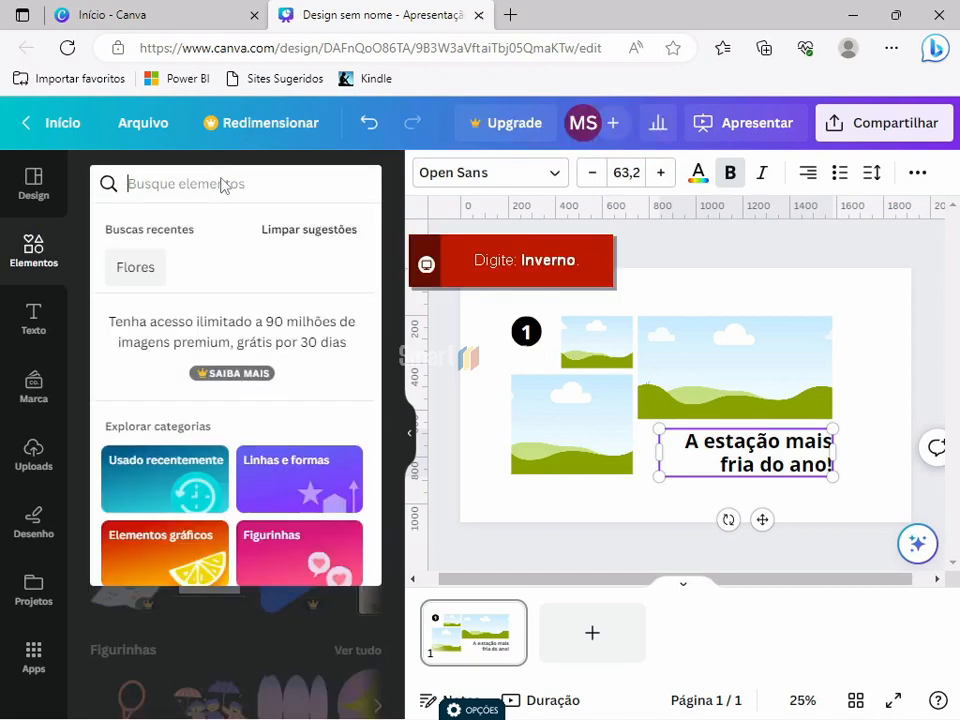
text(Inverno)
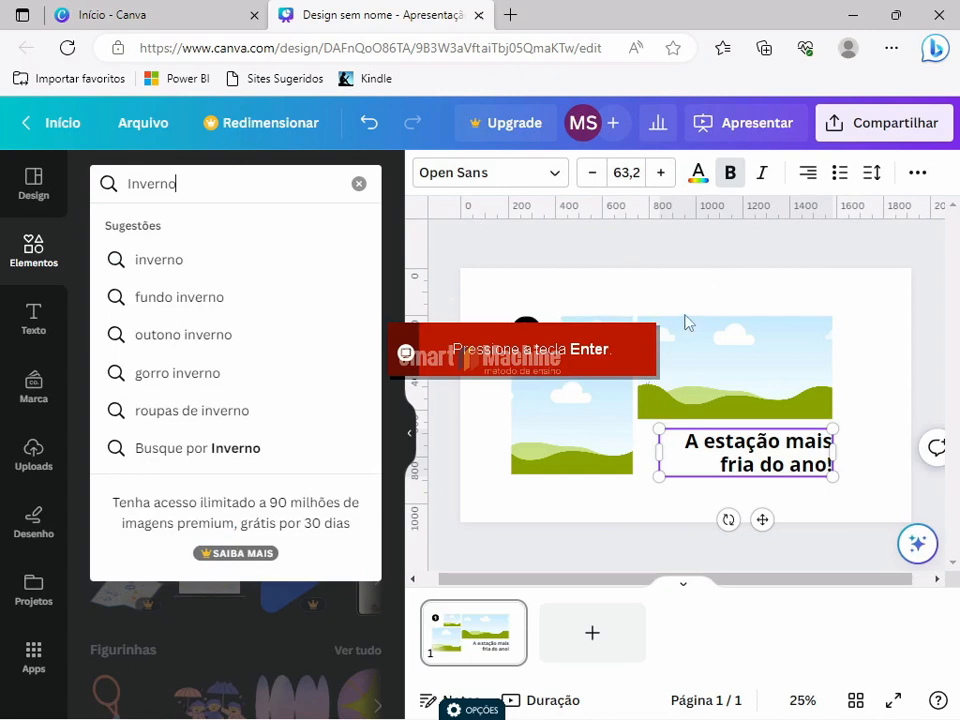
key(Return)
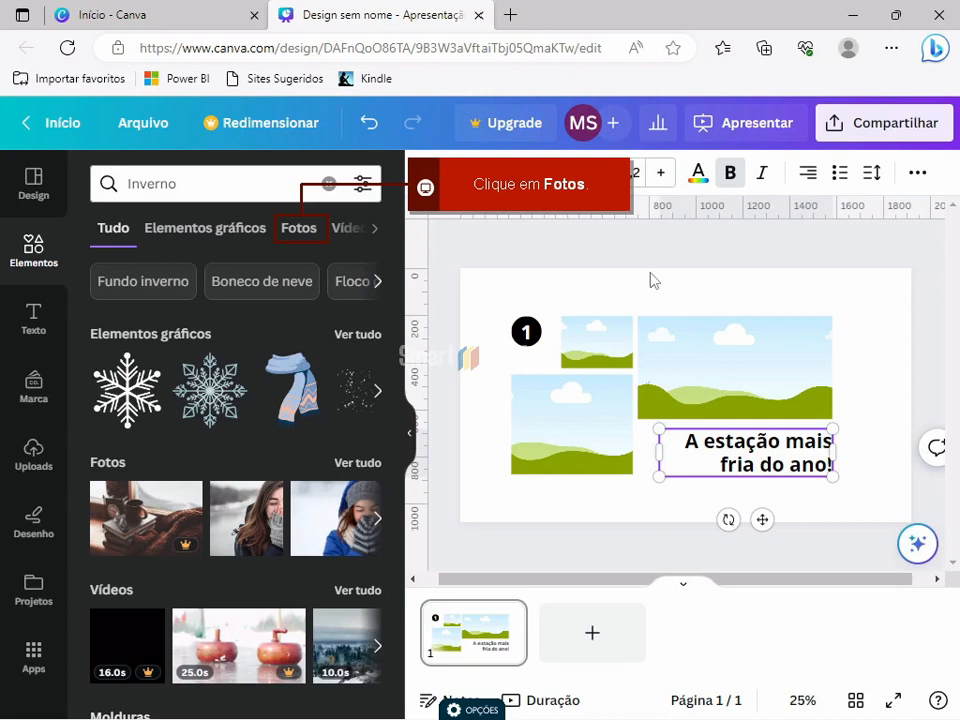
click(306, 236)
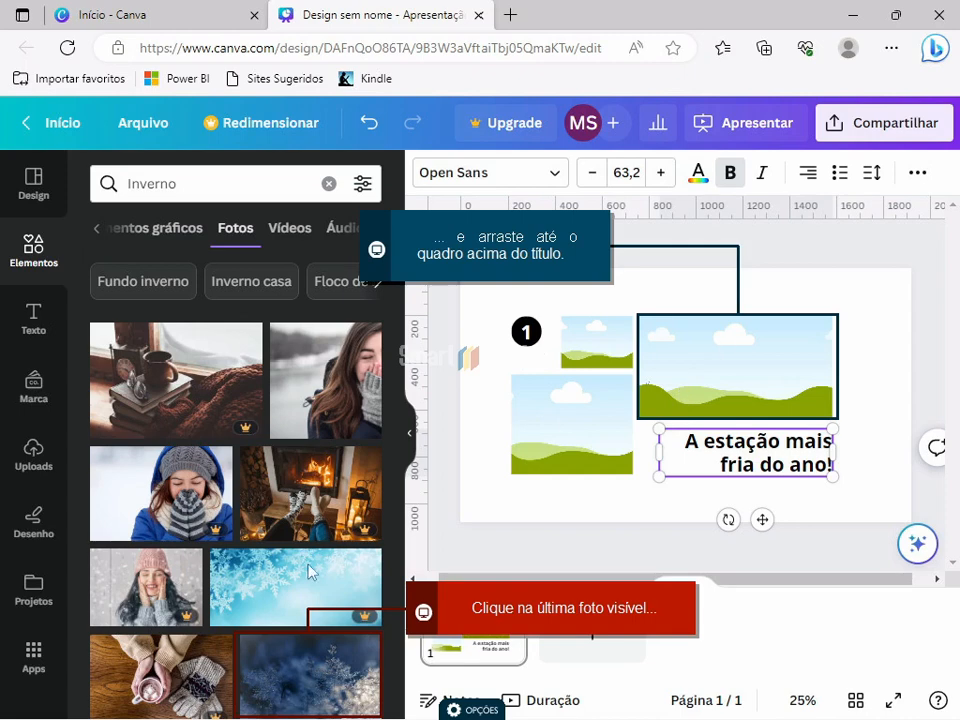
Fill the frame above the title with the frosty plants photo, the square frame with the two children, and the small one with the festive mug
drag(316, 678, 716, 418)
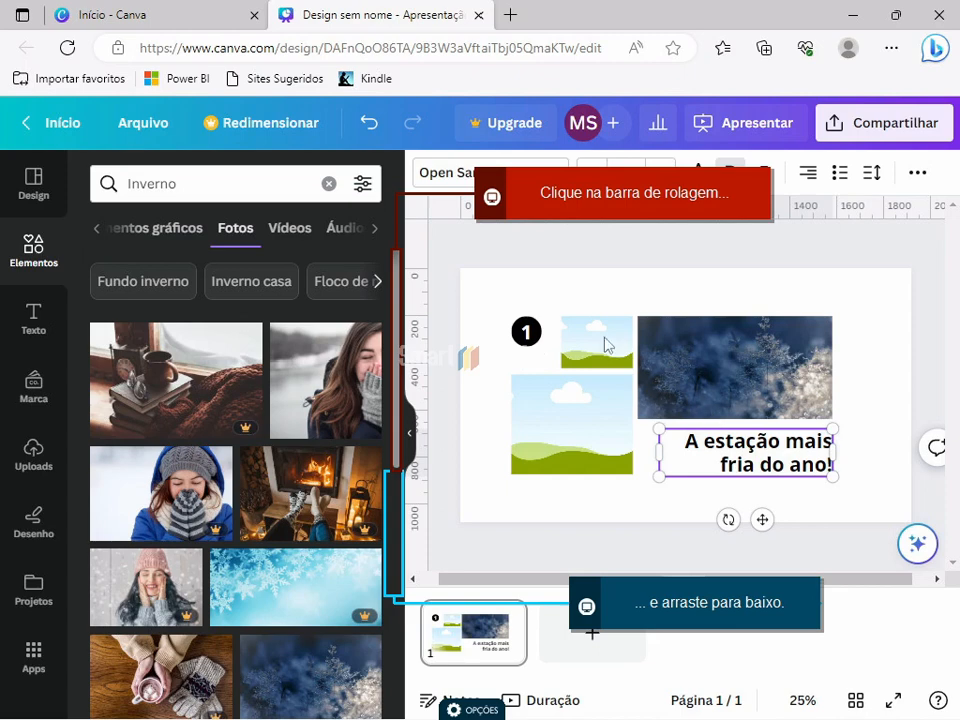
drag(399, 405, 403, 511)
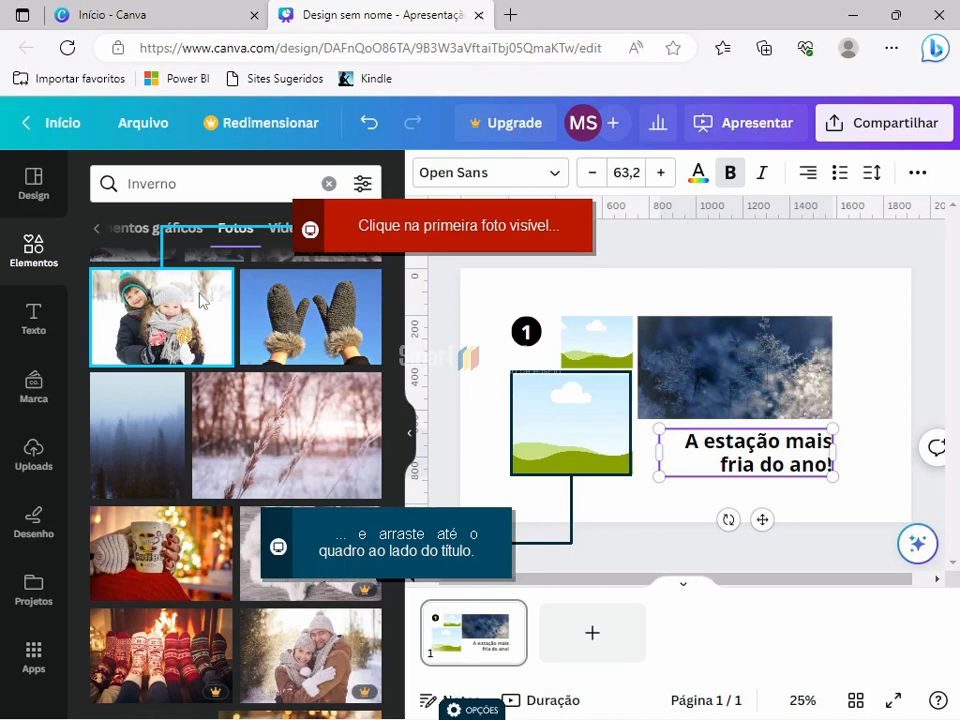
drag(203, 300, 622, 462)
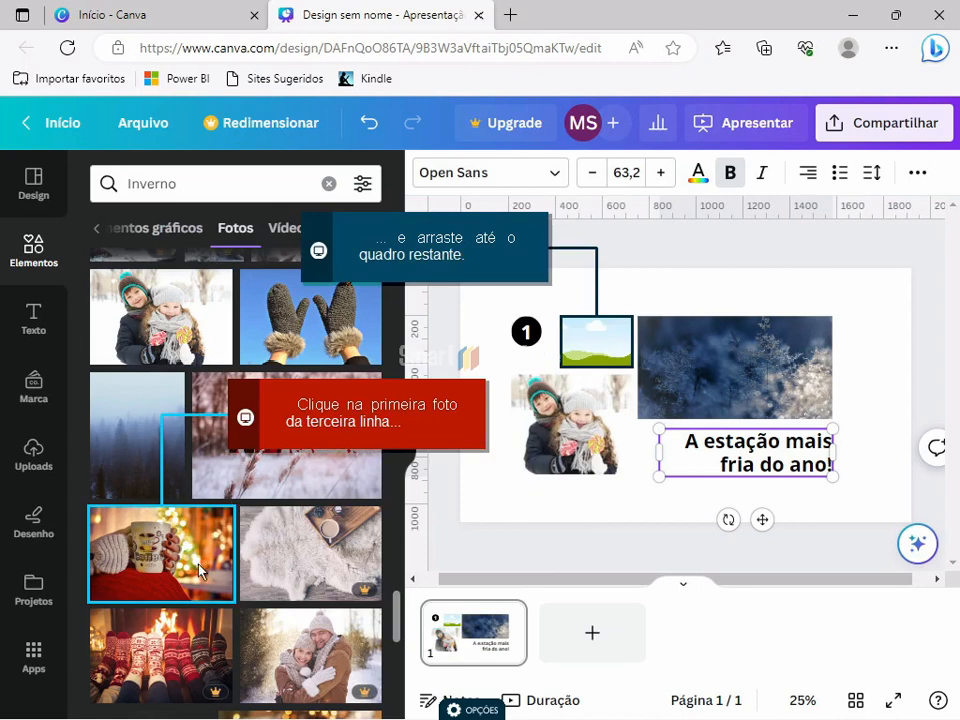
drag(200, 570, 610, 365)
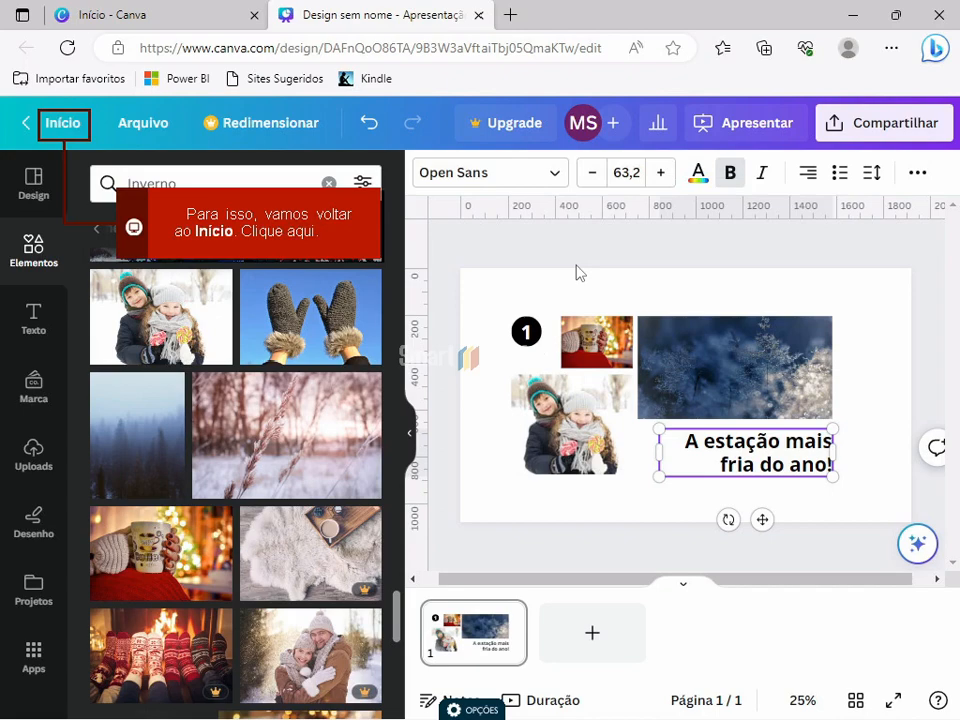
Return to the home page and create a new blank Apresentação (16:9) design
click(76, 136)
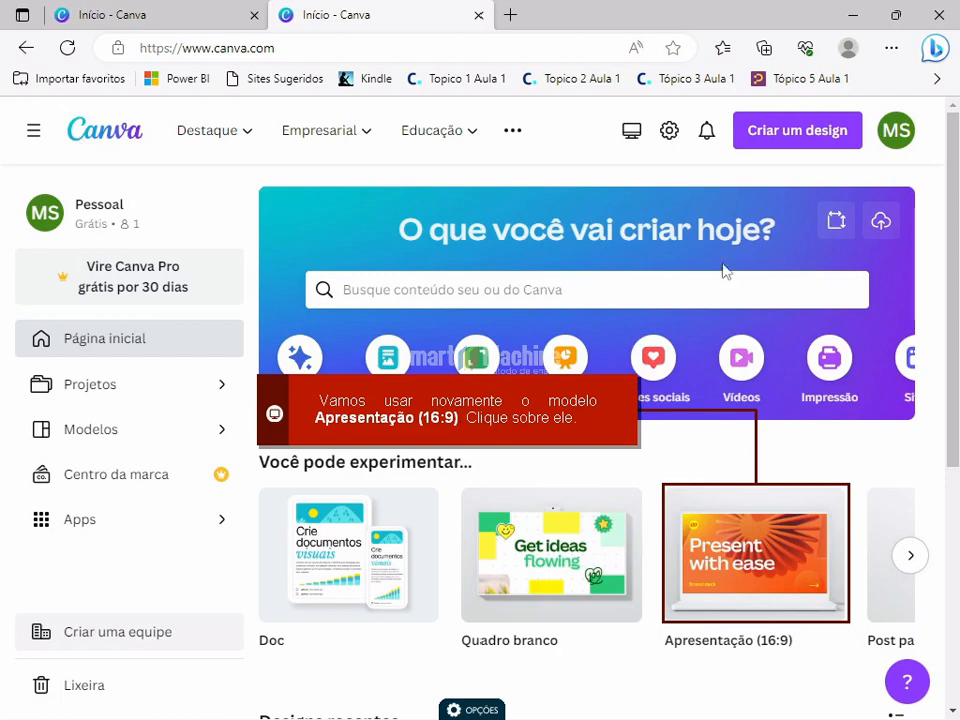
click(781, 558)
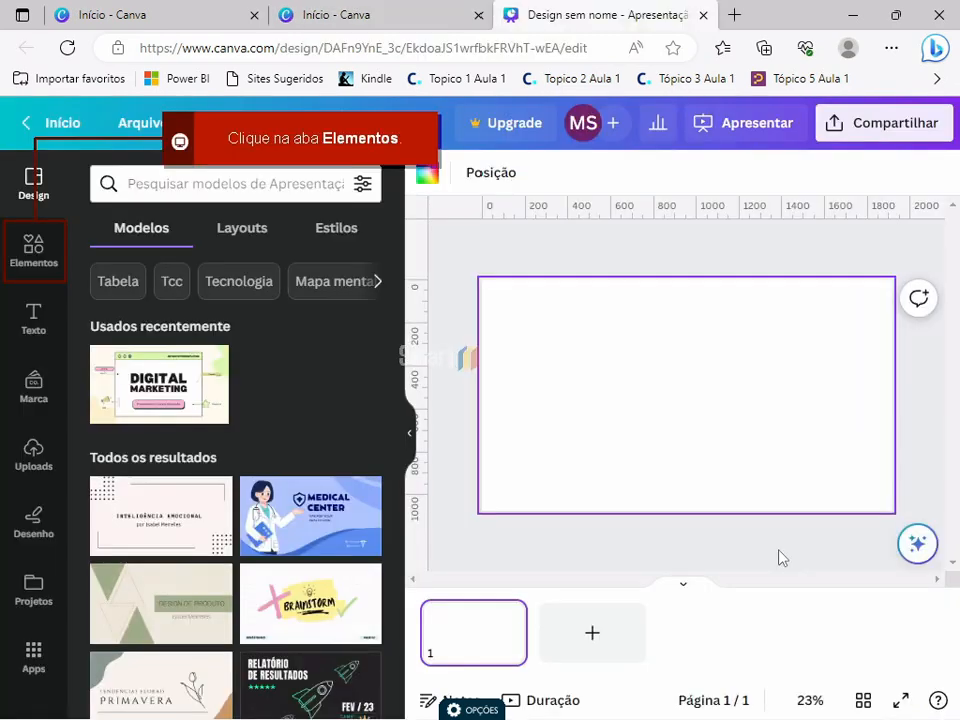
Review the full collection of recently used elements, then go back to the elements overview
click(36, 243)
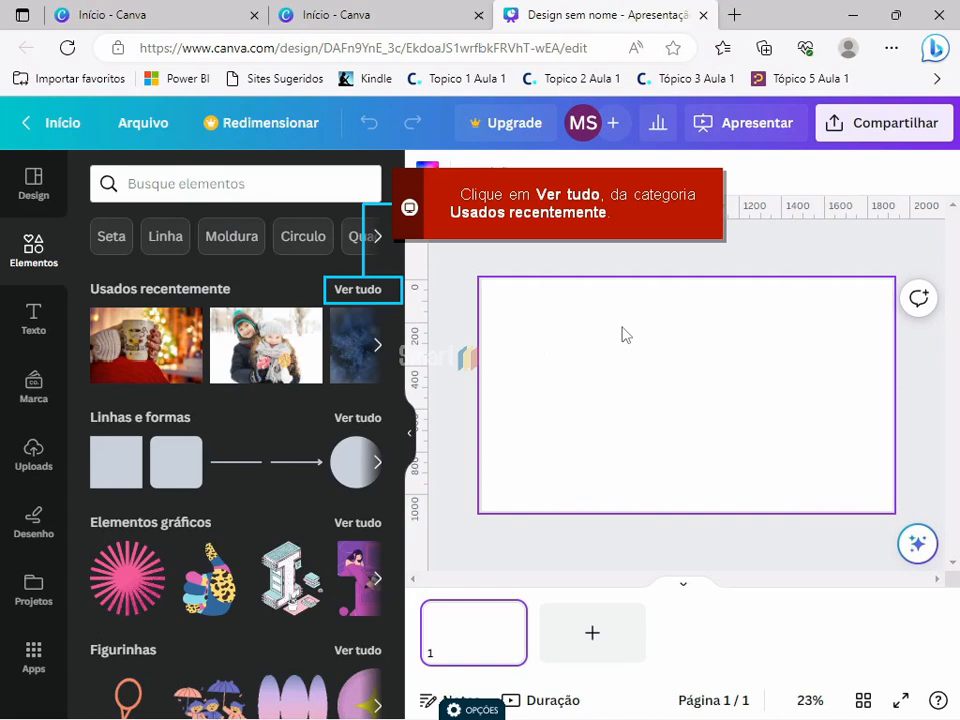
click(379, 290)
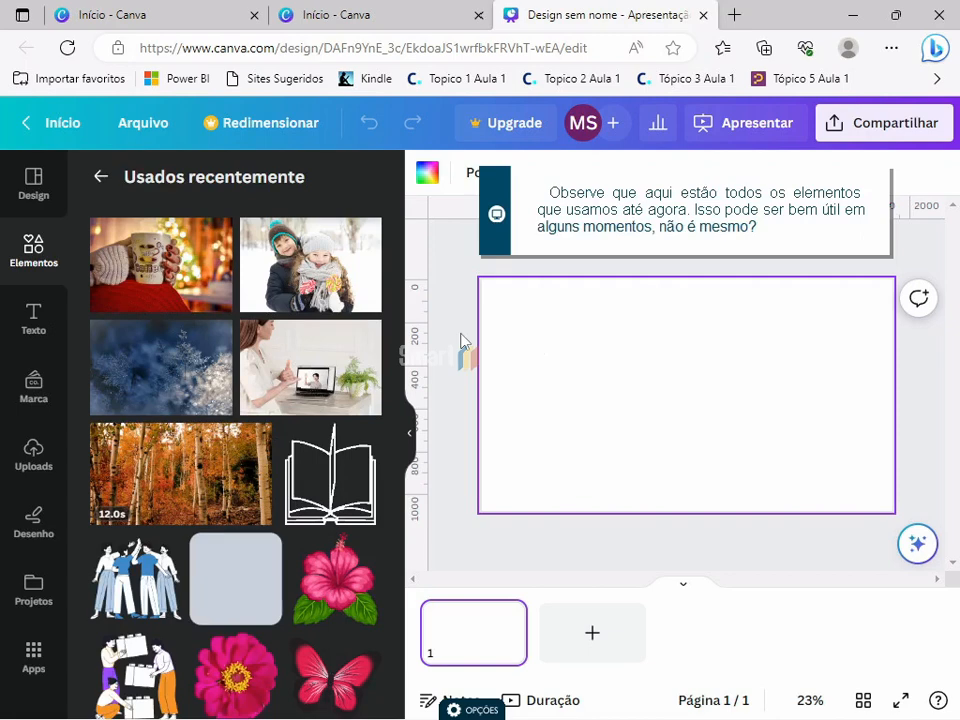
click(101, 178)
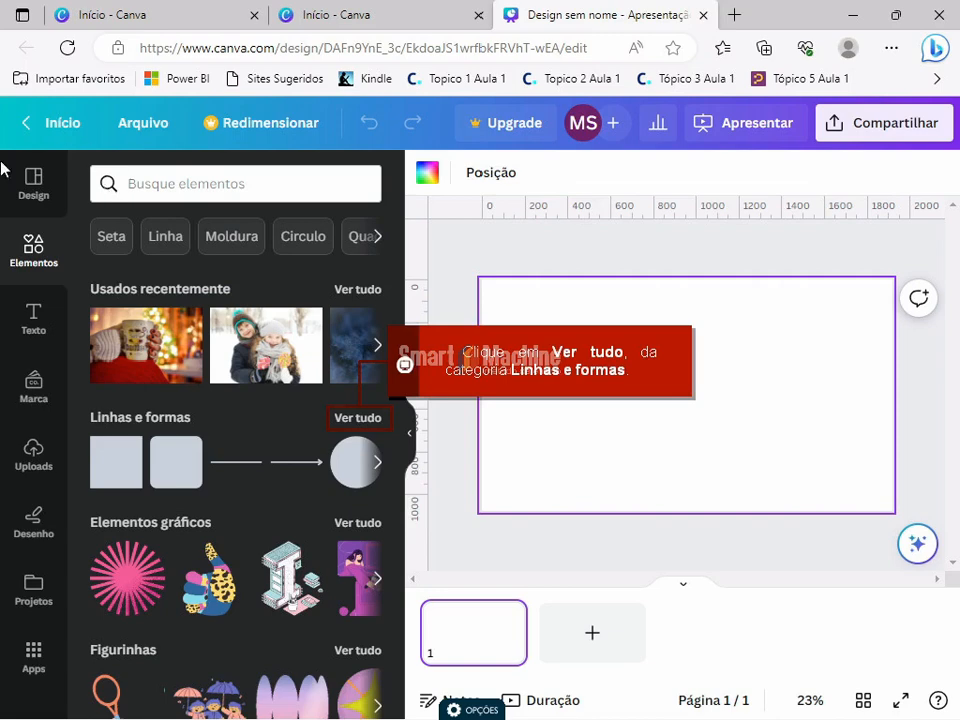
Add the flat-topped hexagon to the blank page and stretch it leftward and upward to about 880 by 570 px
click(358, 418)
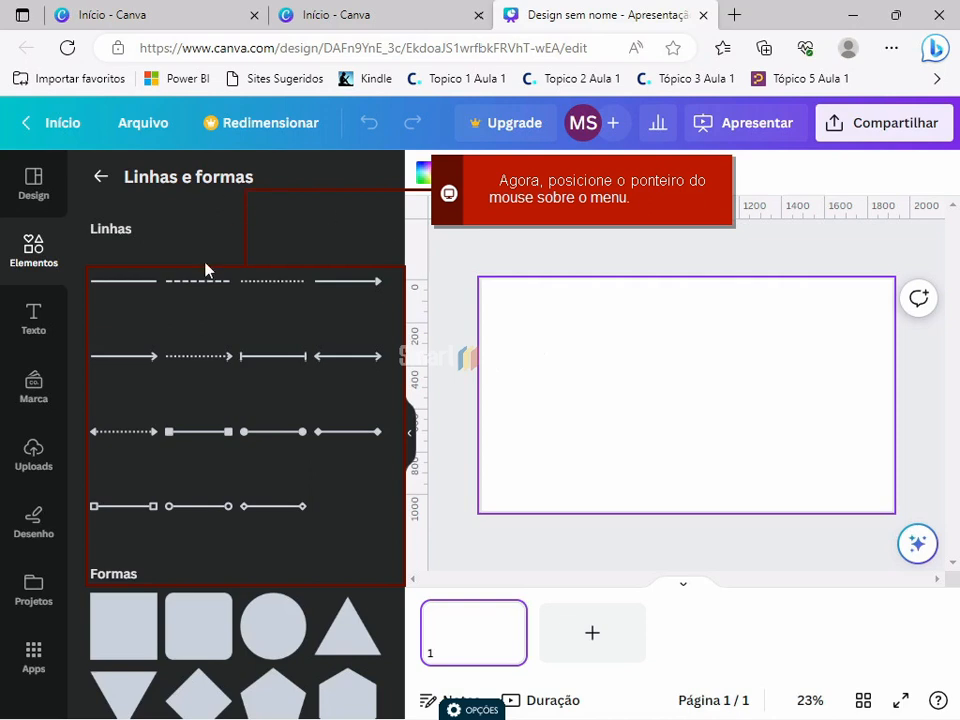
mouse_move(225, 375)
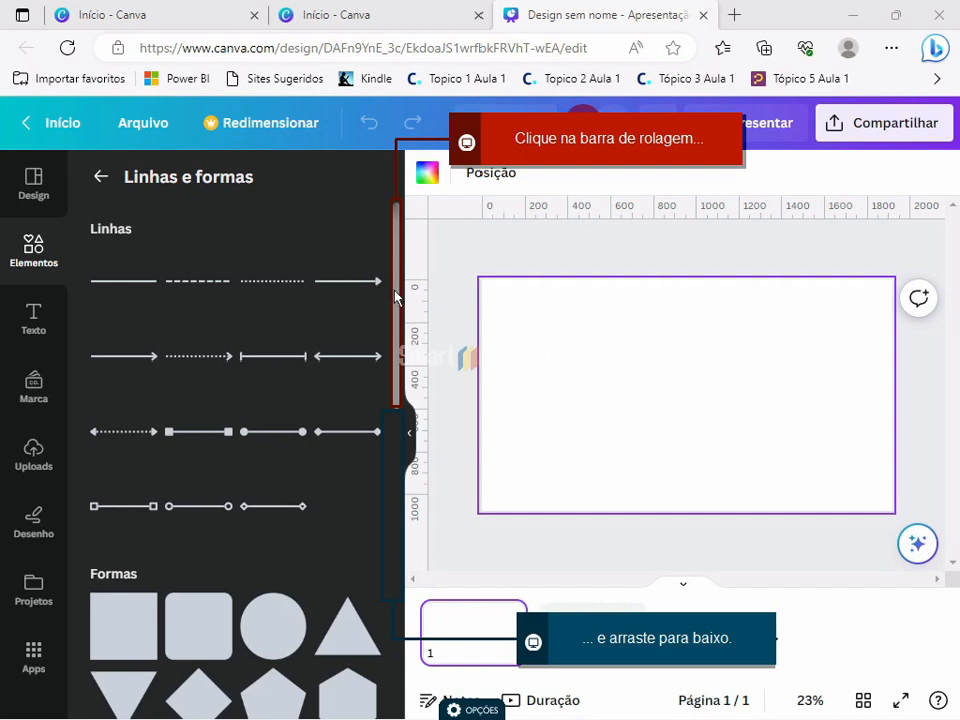
drag(396, 297, 403, 452)
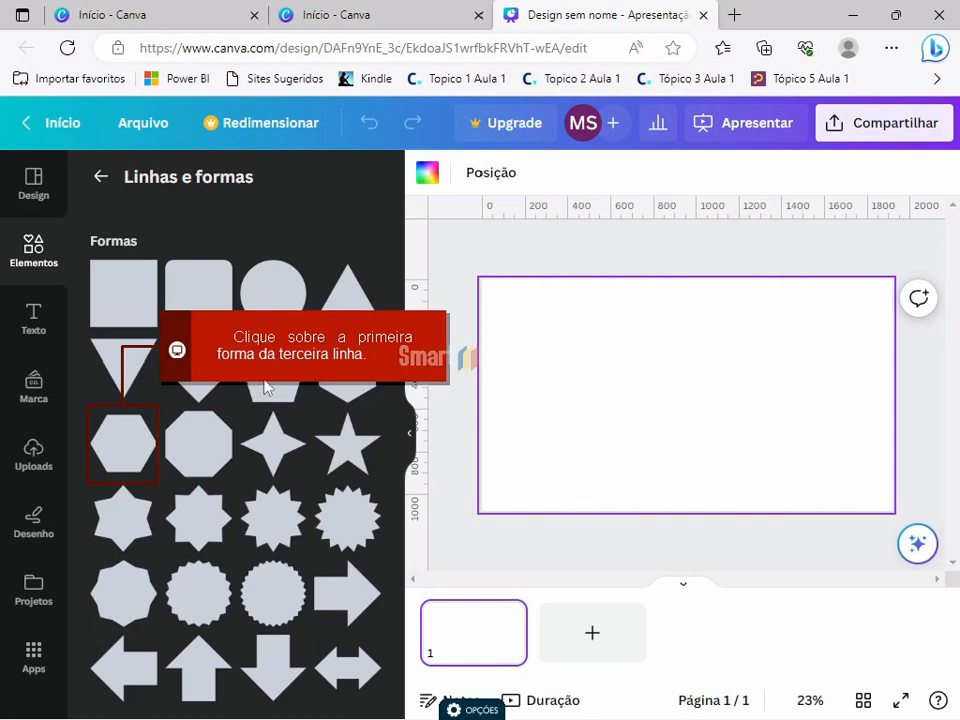
click(148, 450)
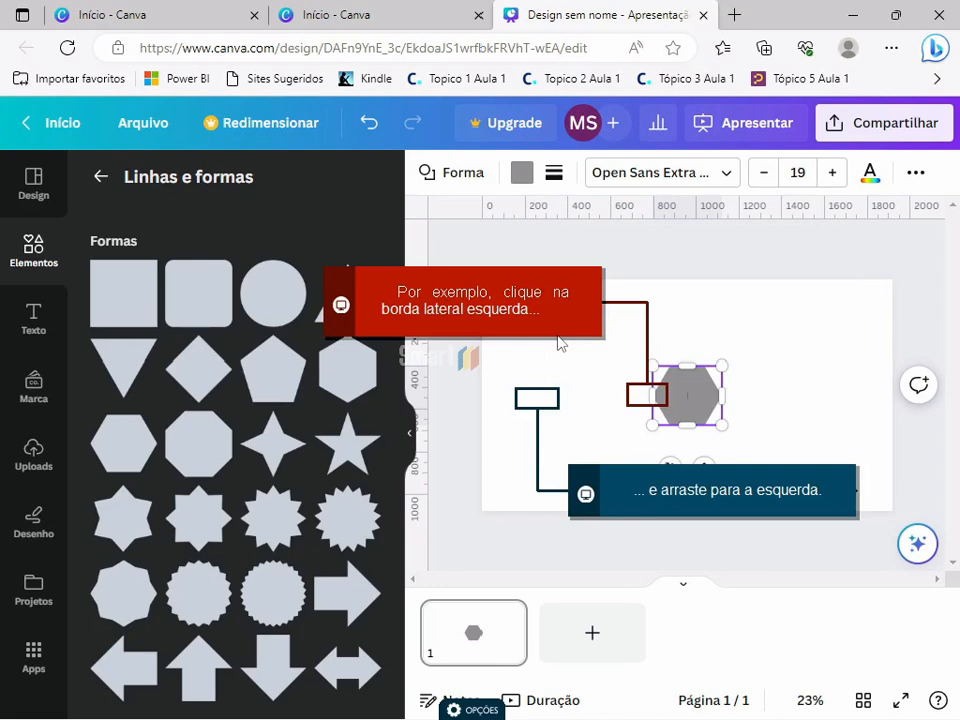
click(544, 403)
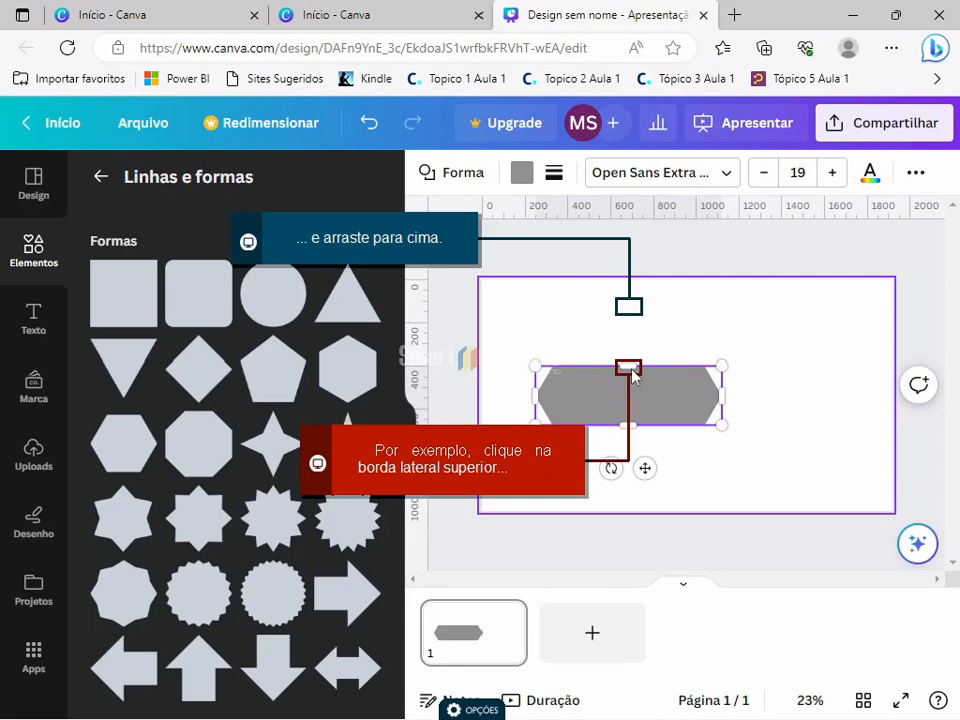
drag(632, 375, 632, 308)
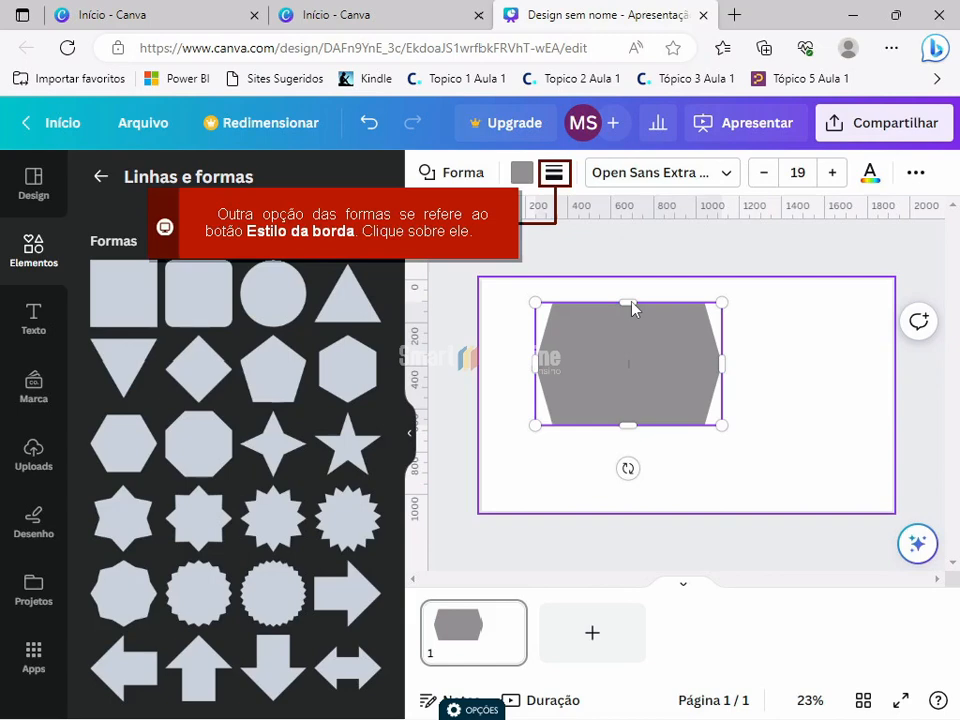
Give the hexagon a short-dashed border, the third line style, with a thickness of 16
click(553, 172)
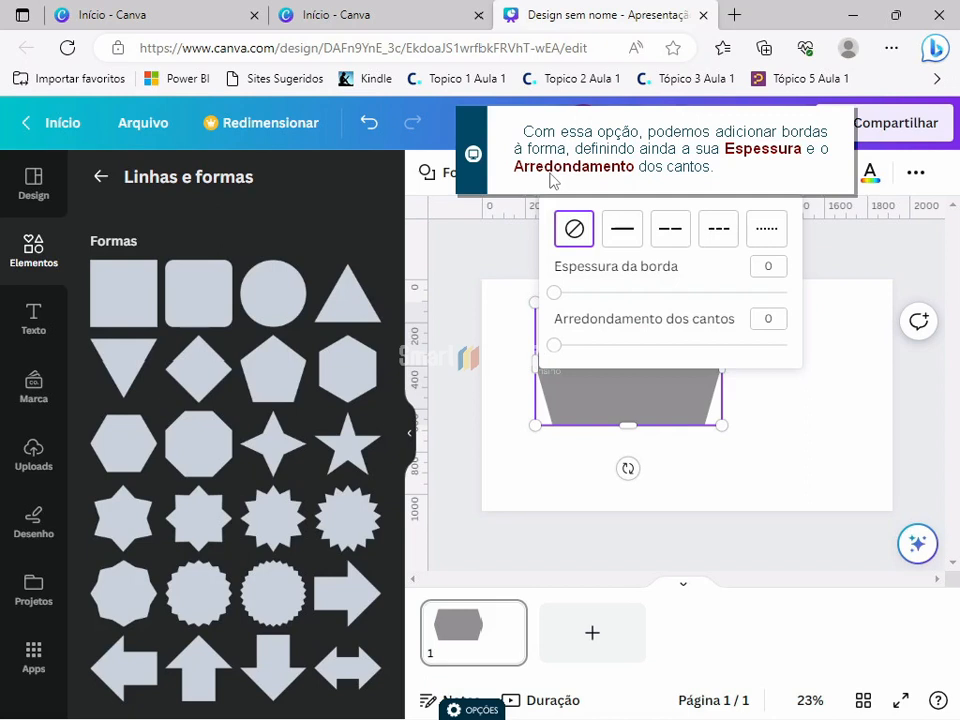
click(549, 180)
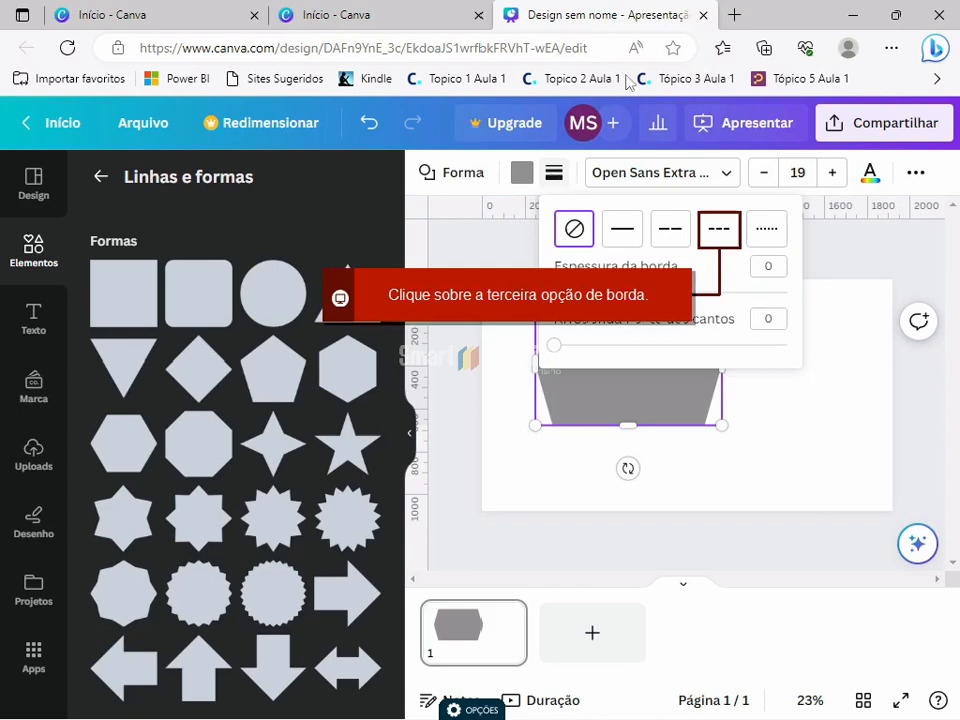
click(722, 234)
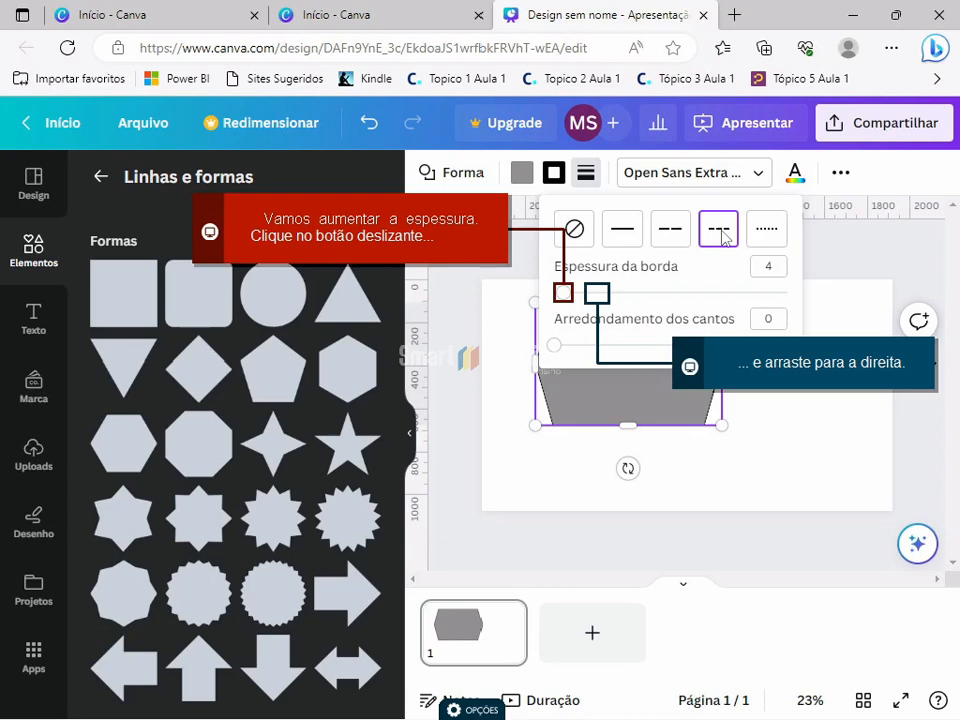
click(600, 297)
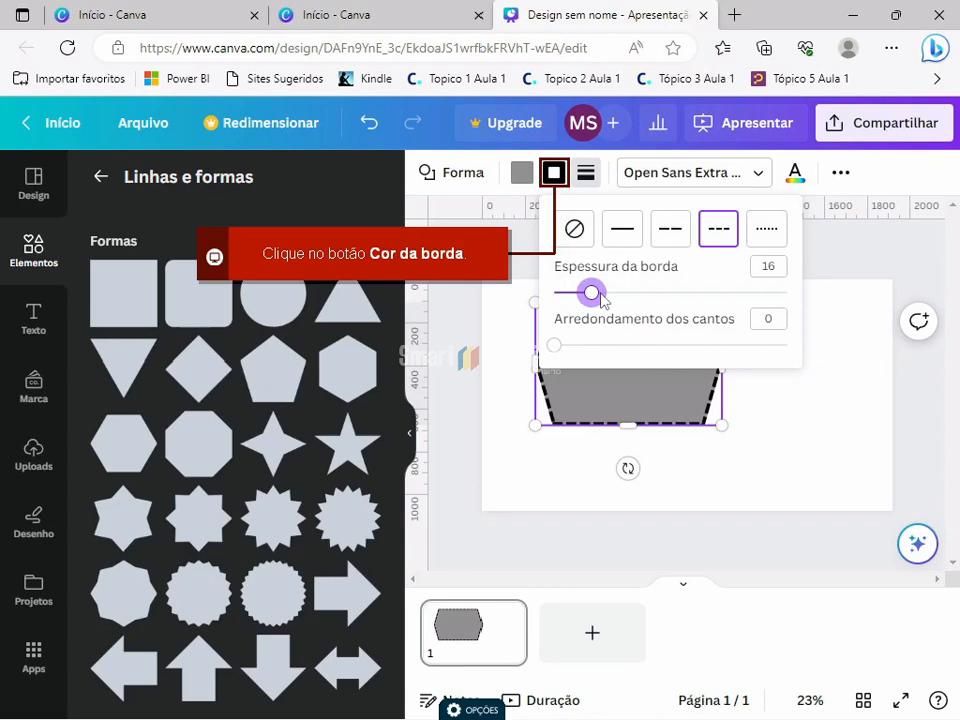
Colour the hexagon's border with the dark blue default colour and set its fill to Sem cor
click(555, 173)
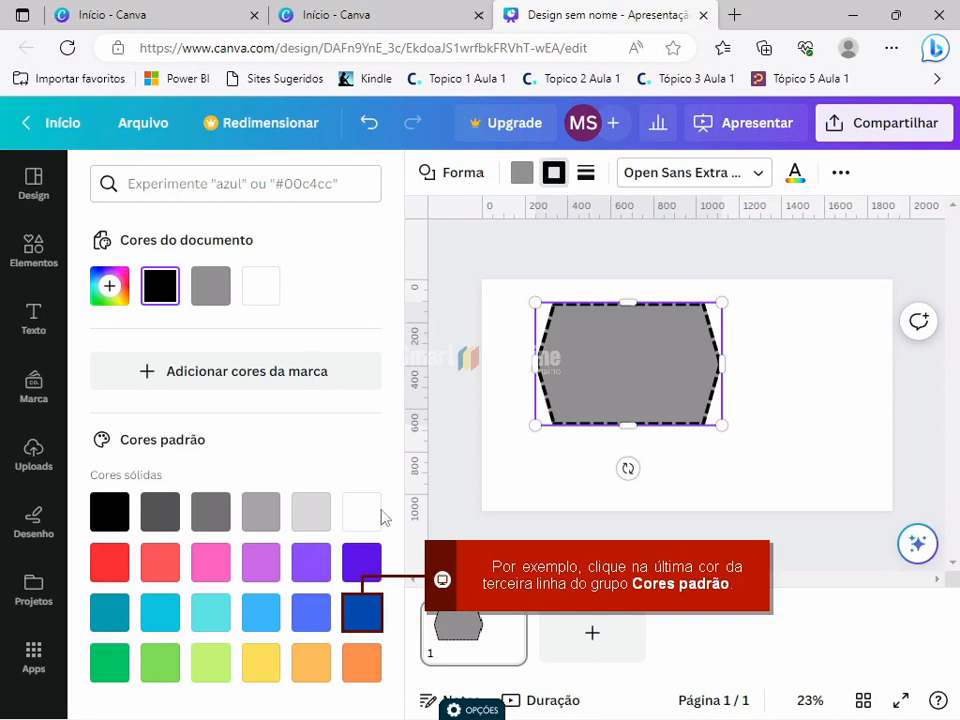
click(366, 617)
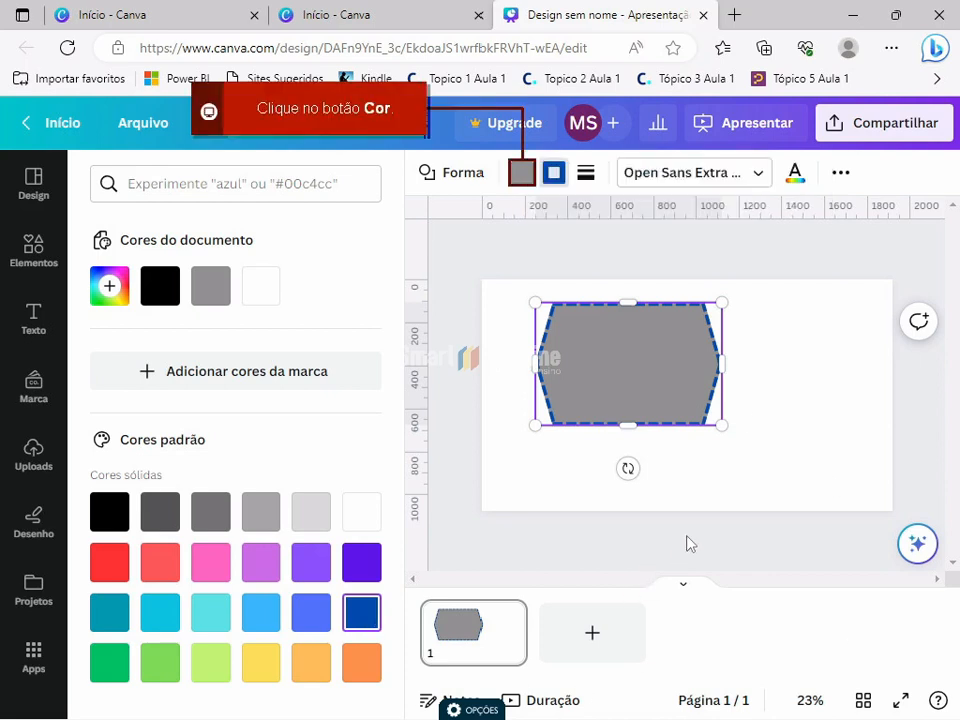
click(524, 172)
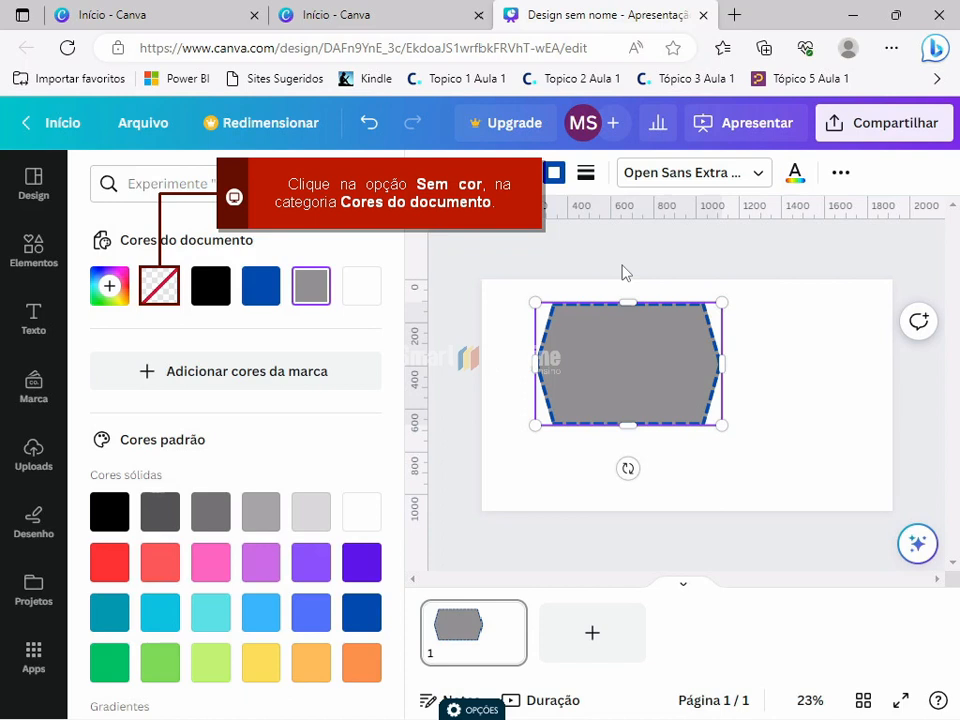
click(166, 284)
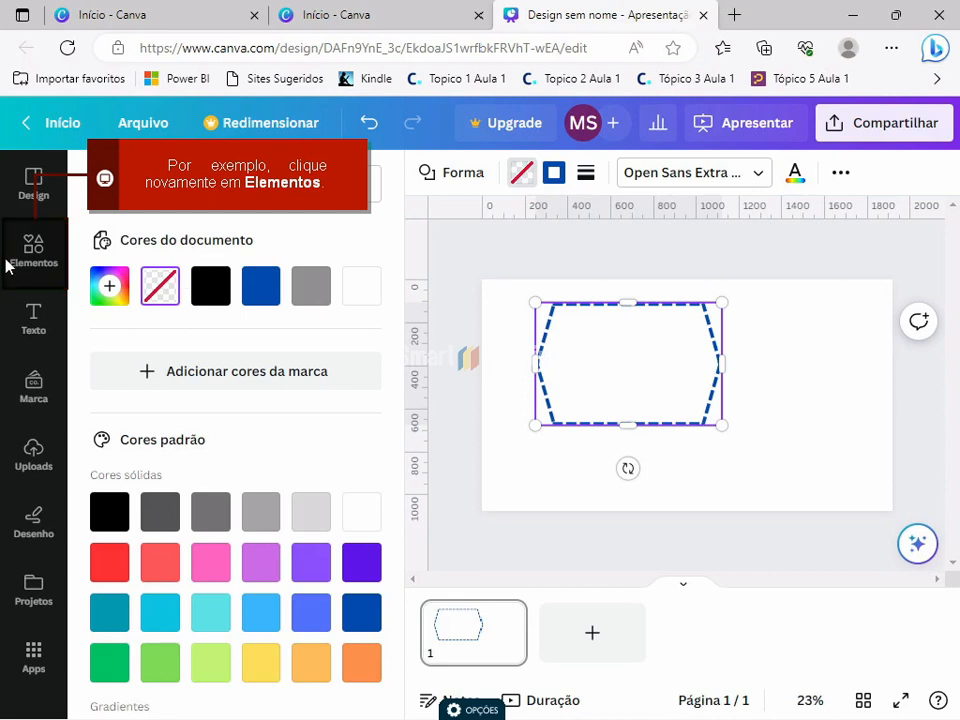
Add an arrow line to the middle of the hexagon, set its type to Com ângulo de 90 graus and bend its middle segment slightly downward
click(36, 255)
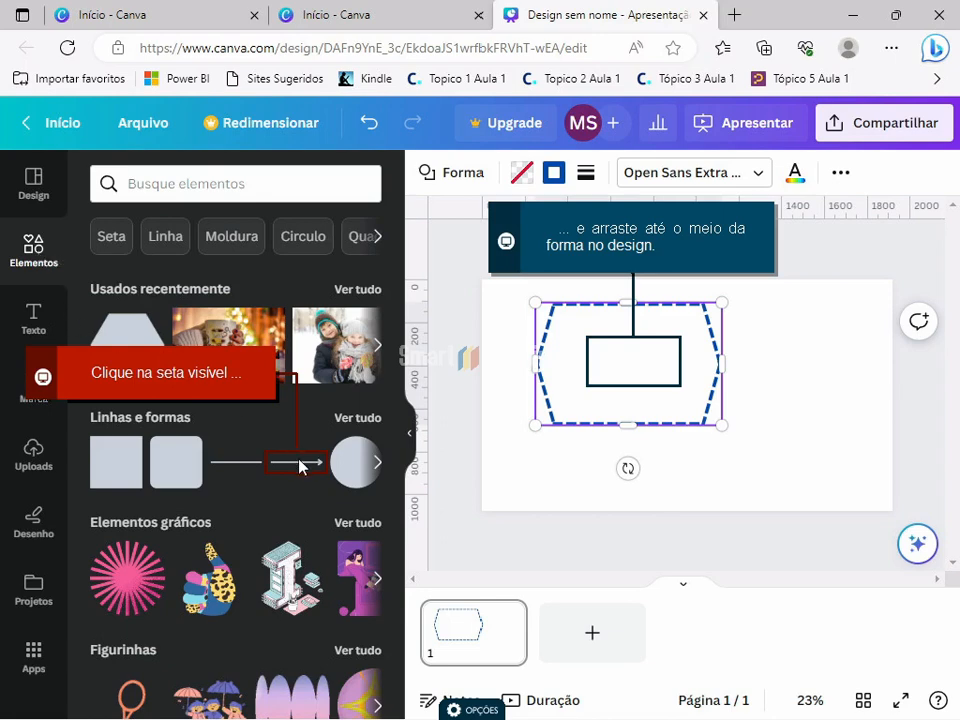
drag(298, 464, 627, 362)
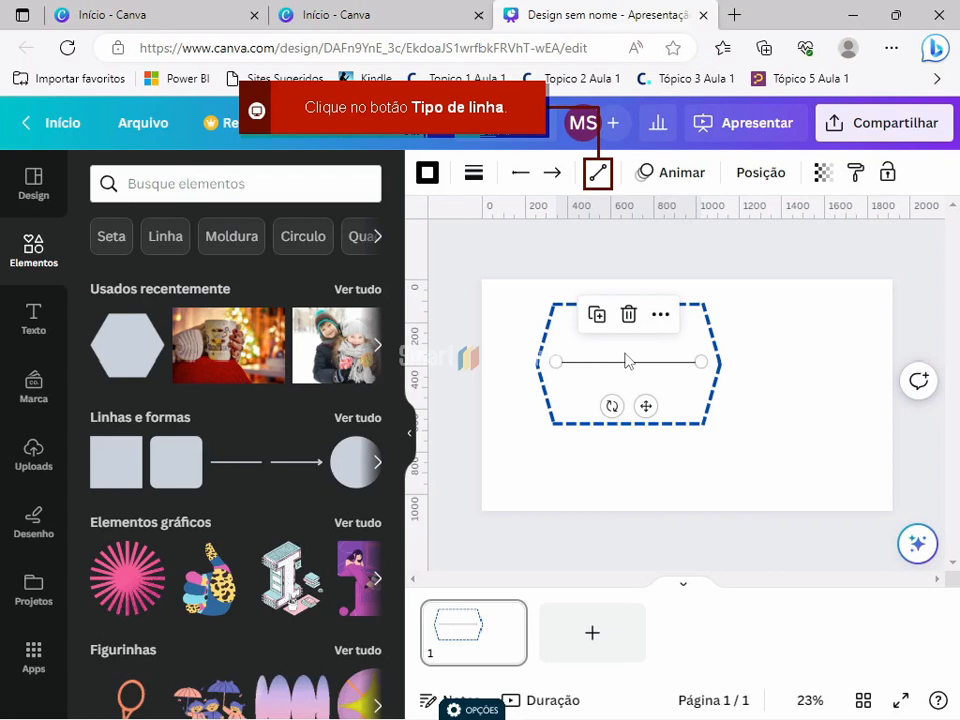
click(598, 173)
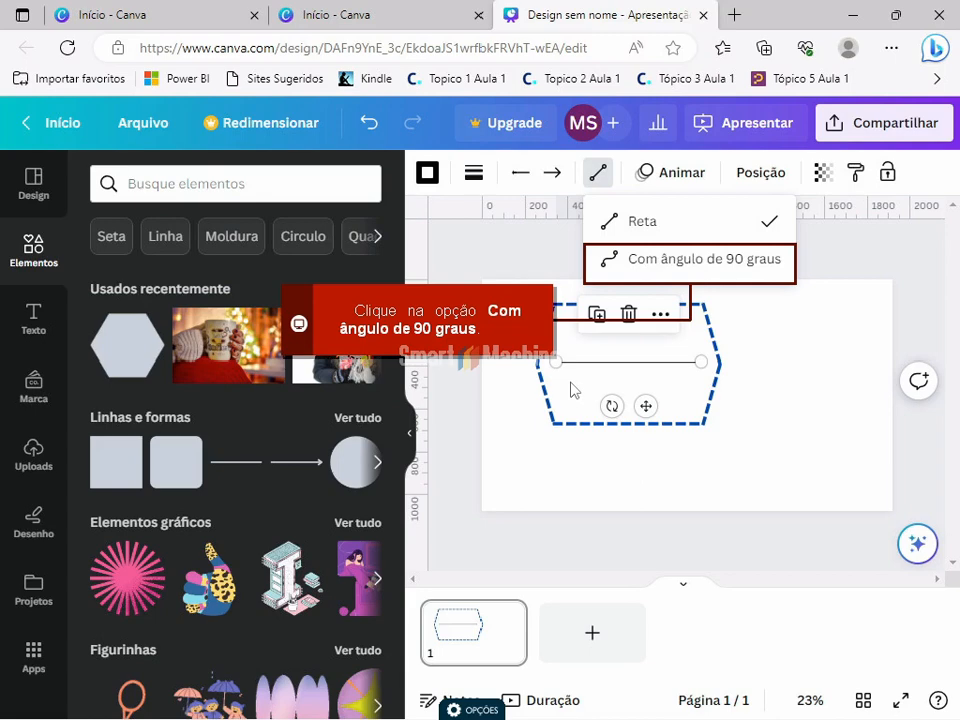
click(714, 266)
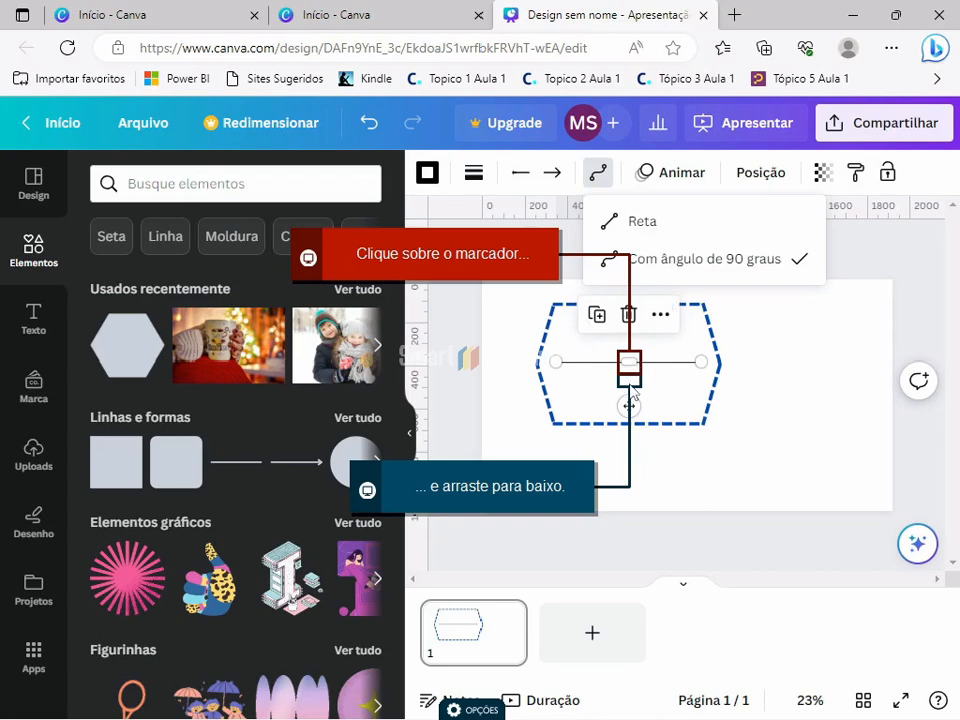
drag(629, 362, 629, 383)
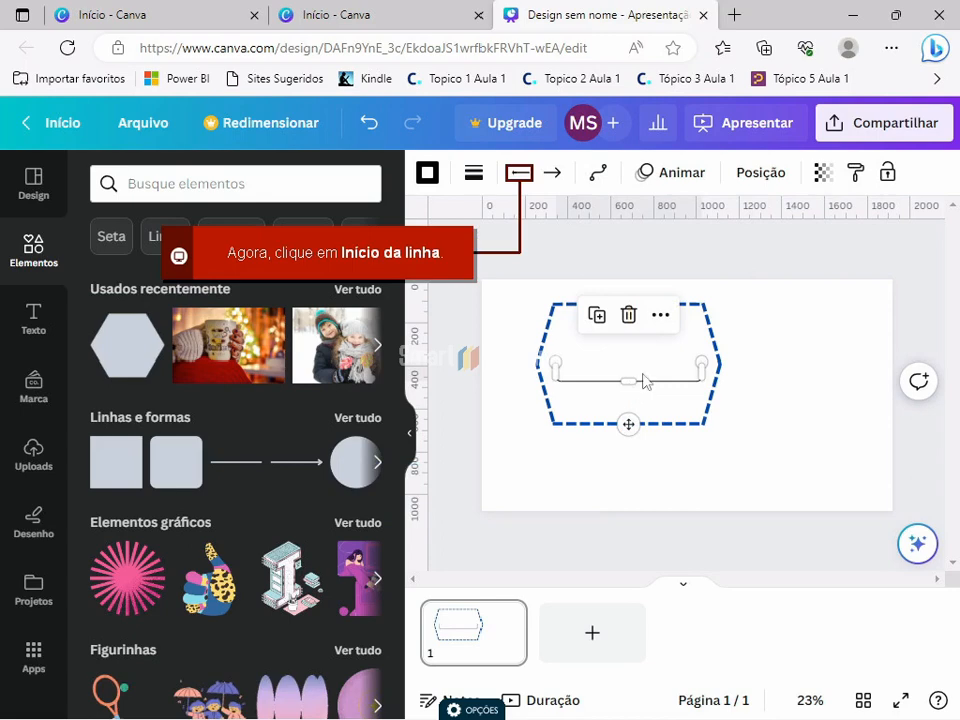
Give the bent line a solid arrowhead at its start and a solid diamond at its end
click(519, 176)
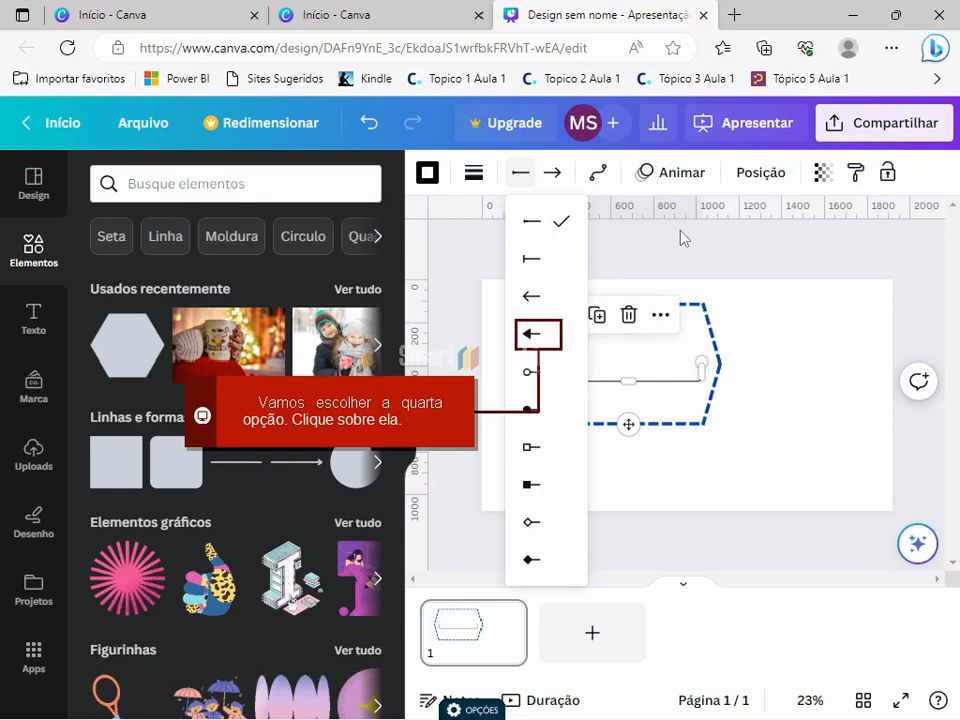
click(541, 340)
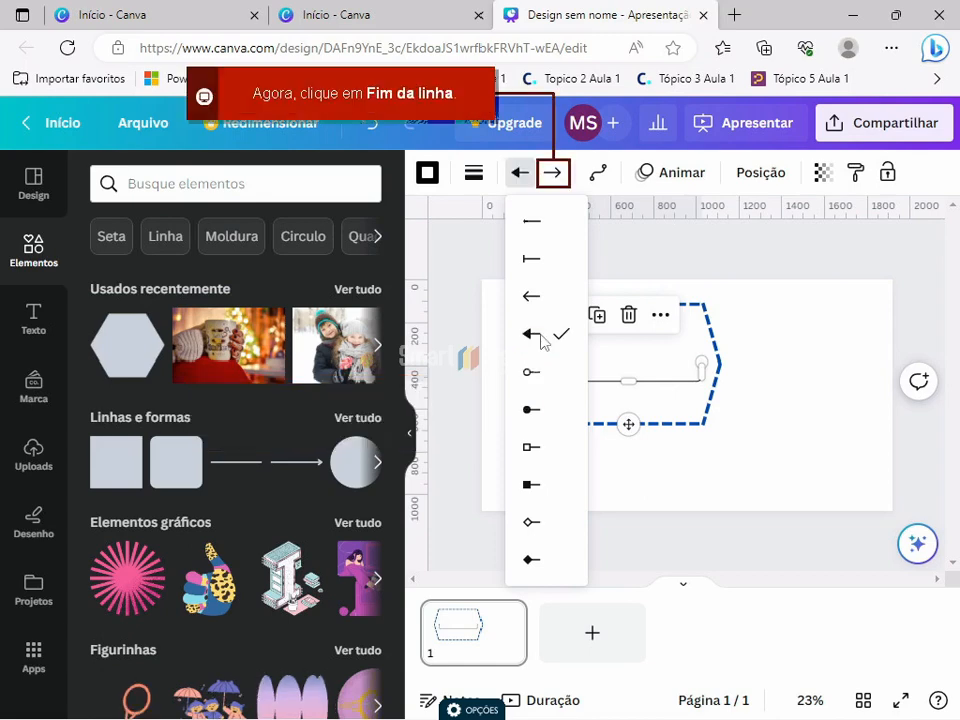
click(560, 175)
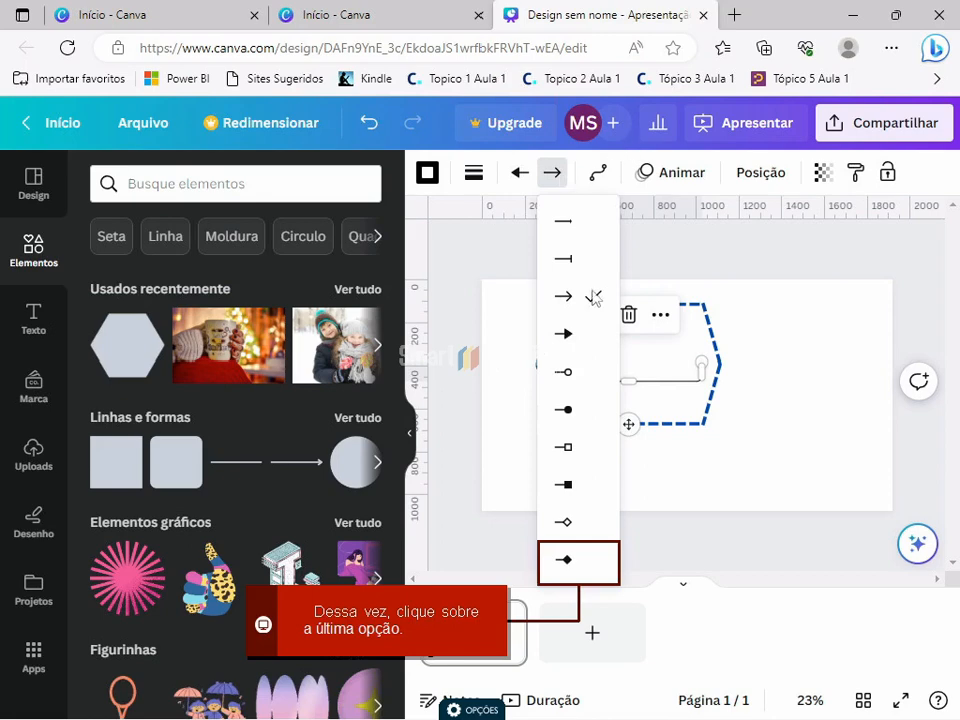
click(584, 559)
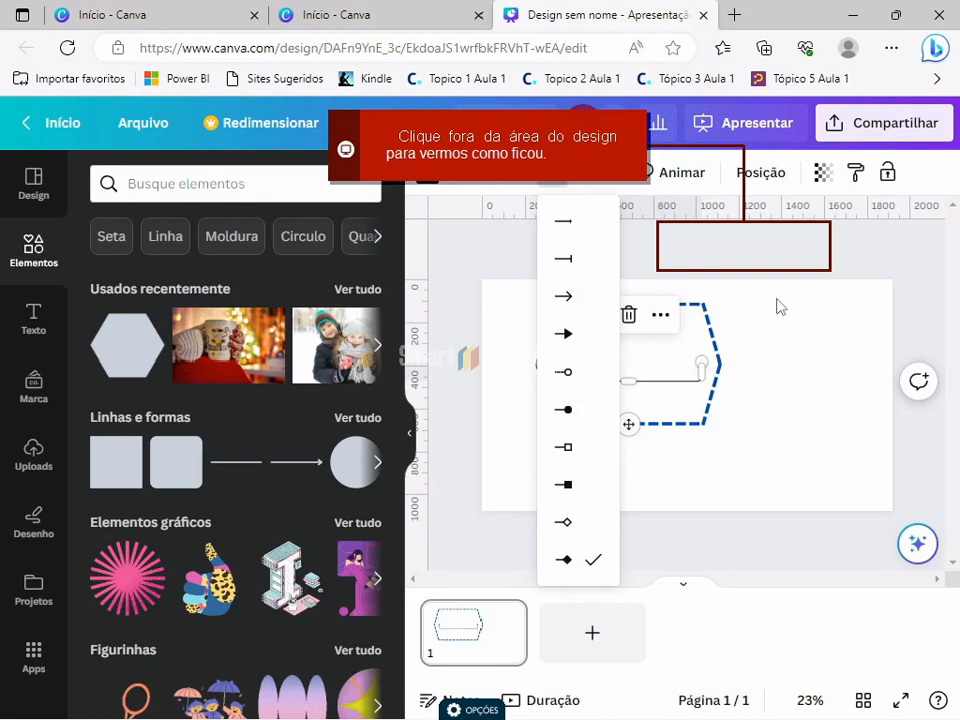
click(766, 248)
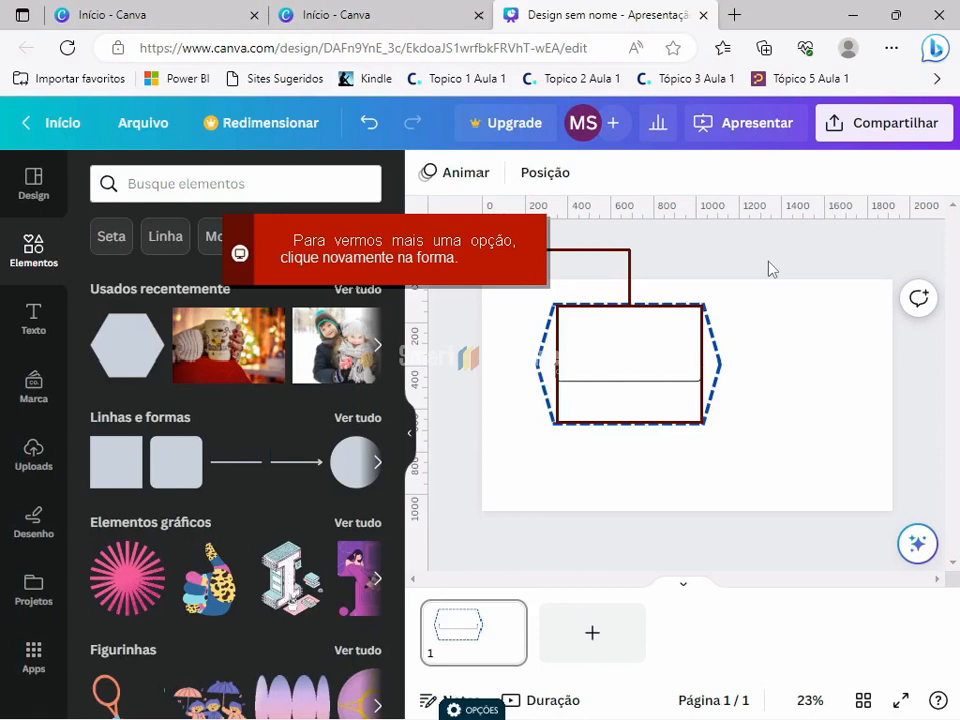
Write "Canva" inside the dashed hexagon
click(619, 335)
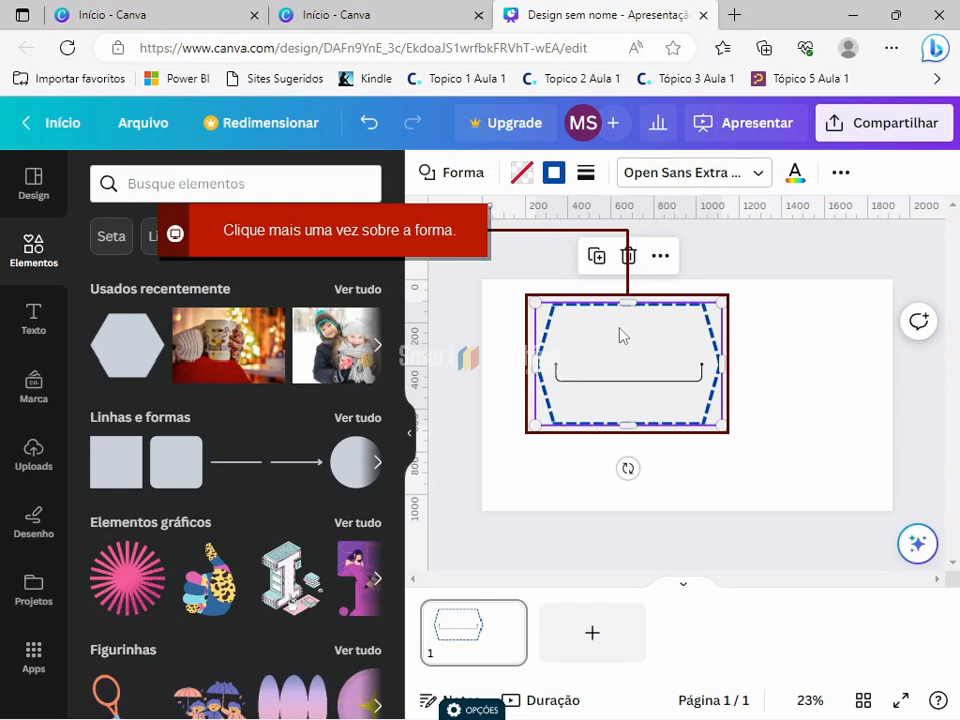
click(663, 339)
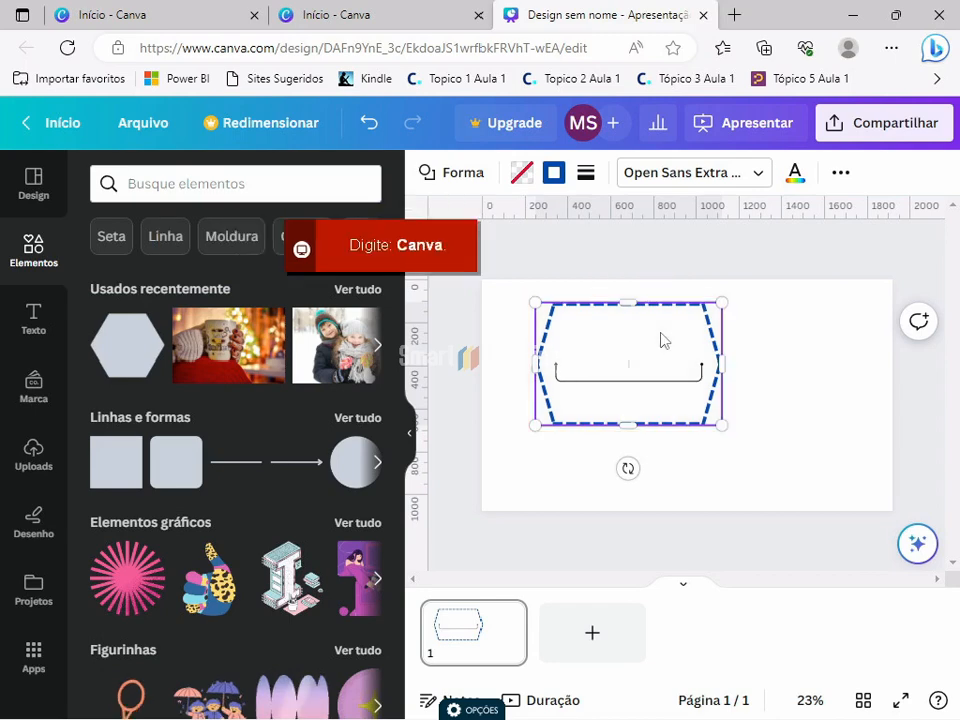
text(Canva)
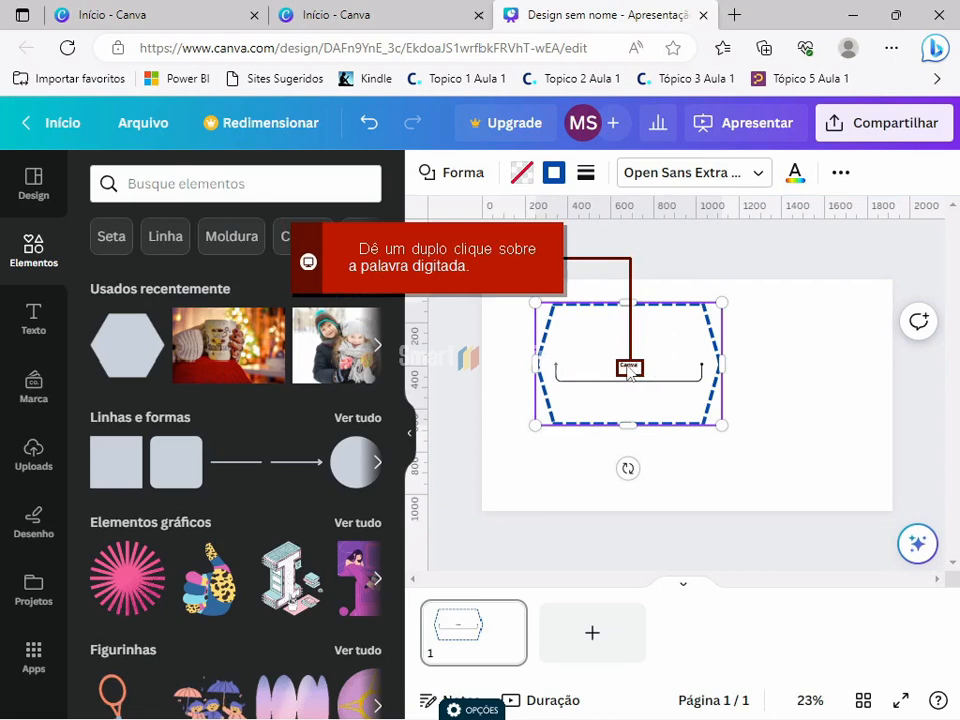
Set the font size of the word inside the hexagon to 56
double_click(629, 369)
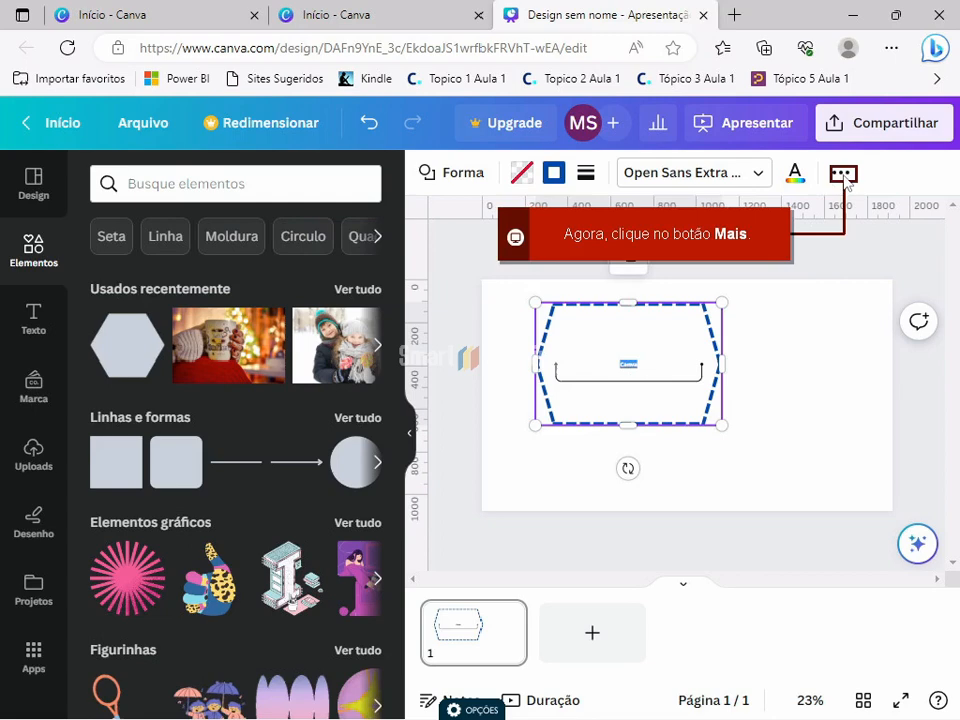
click(843, 175)
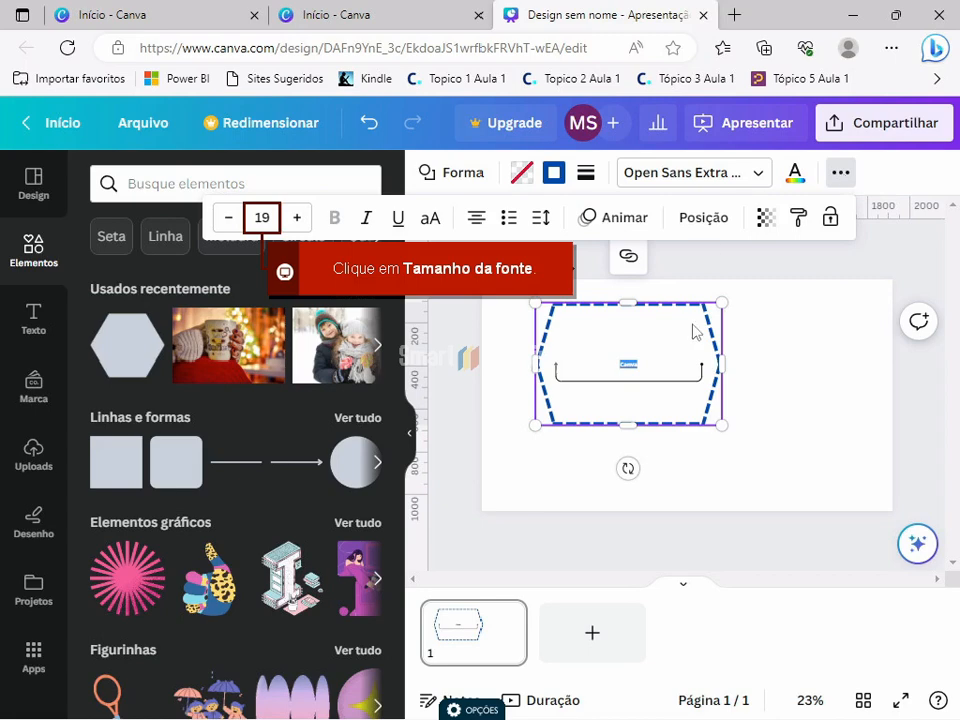
click(259, 220)
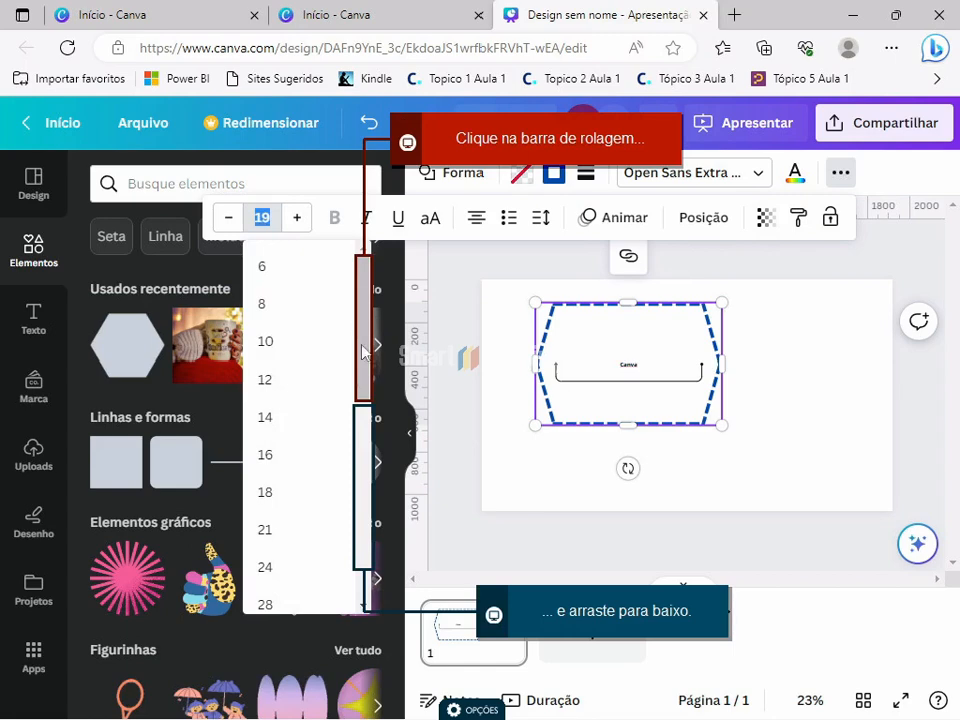
click(368, 472)
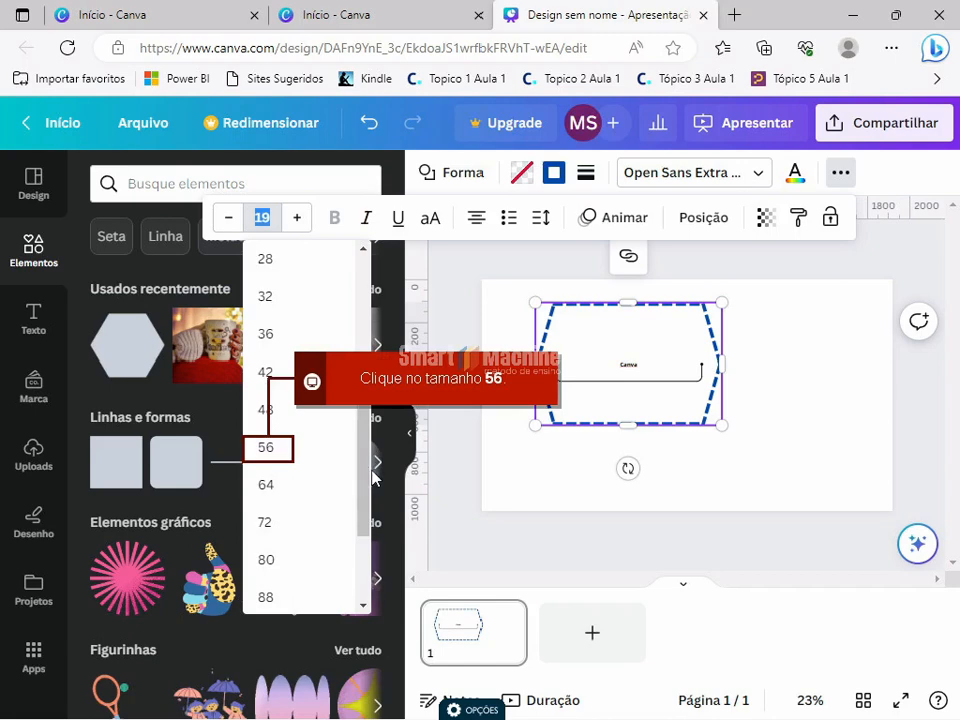
click(271, 456)
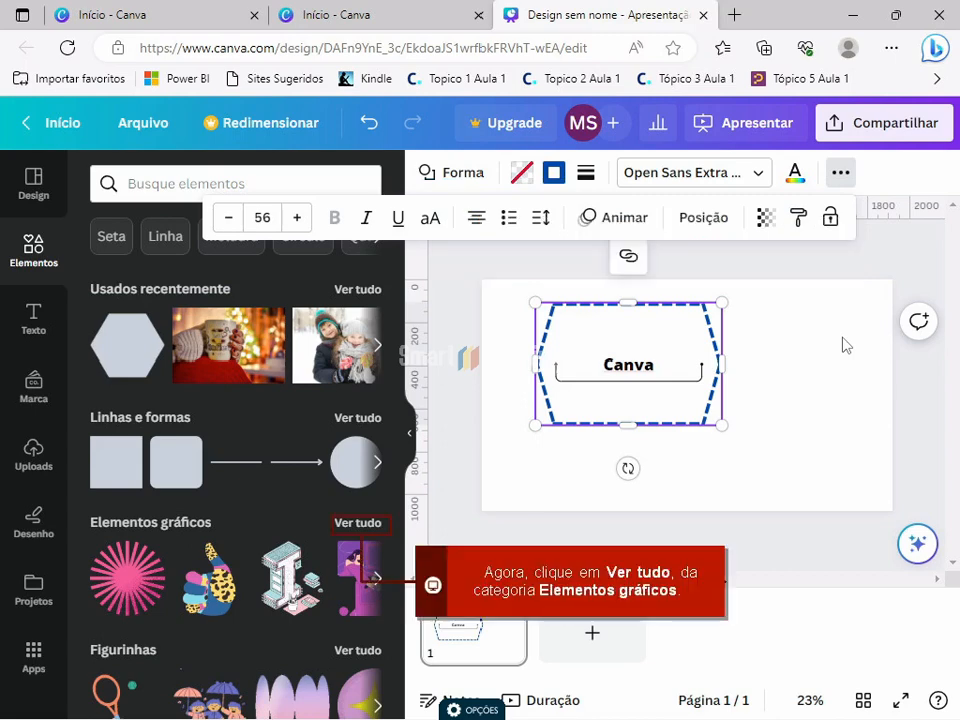
Examine the Elementos gráficos collection and the remaining categories of the elements overview, down to Gráficos
click(358, 523)
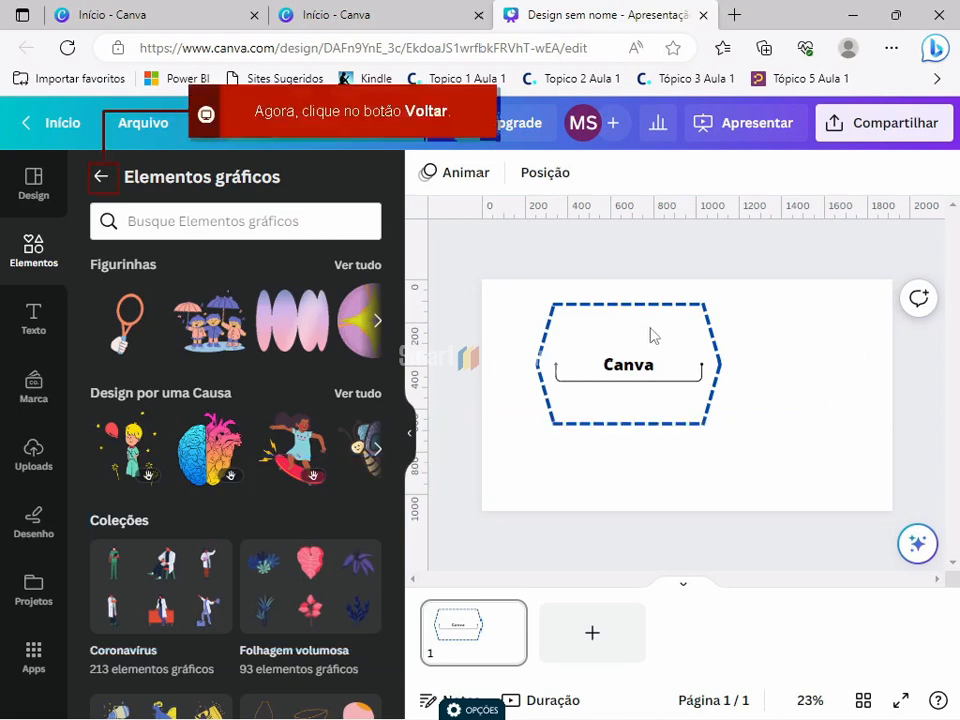
click(101, 177)
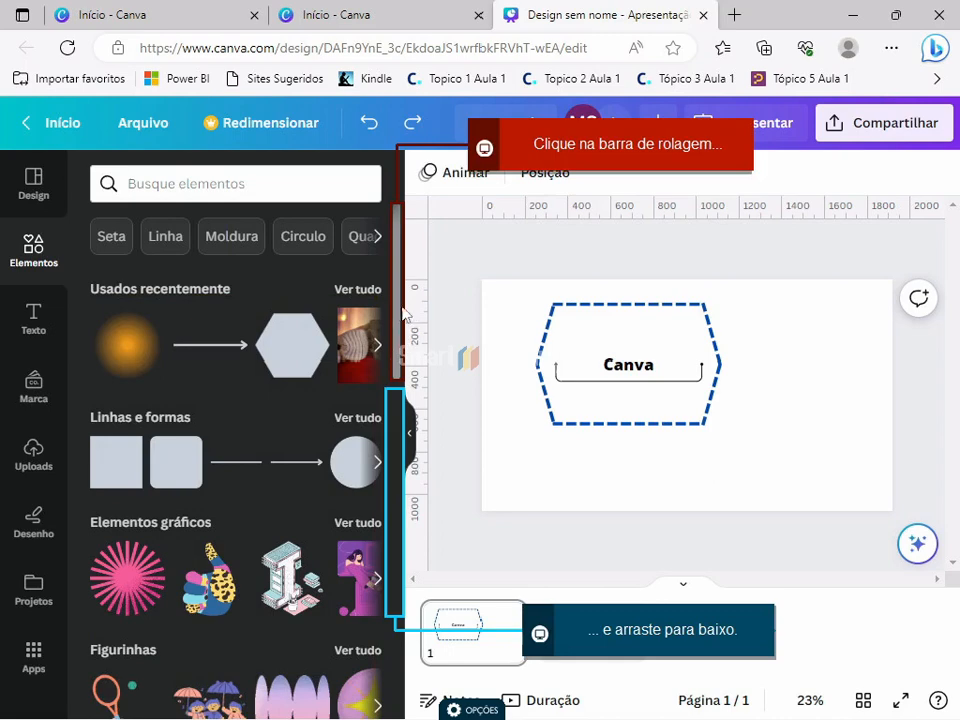
scroll(397, 425, down, 4)
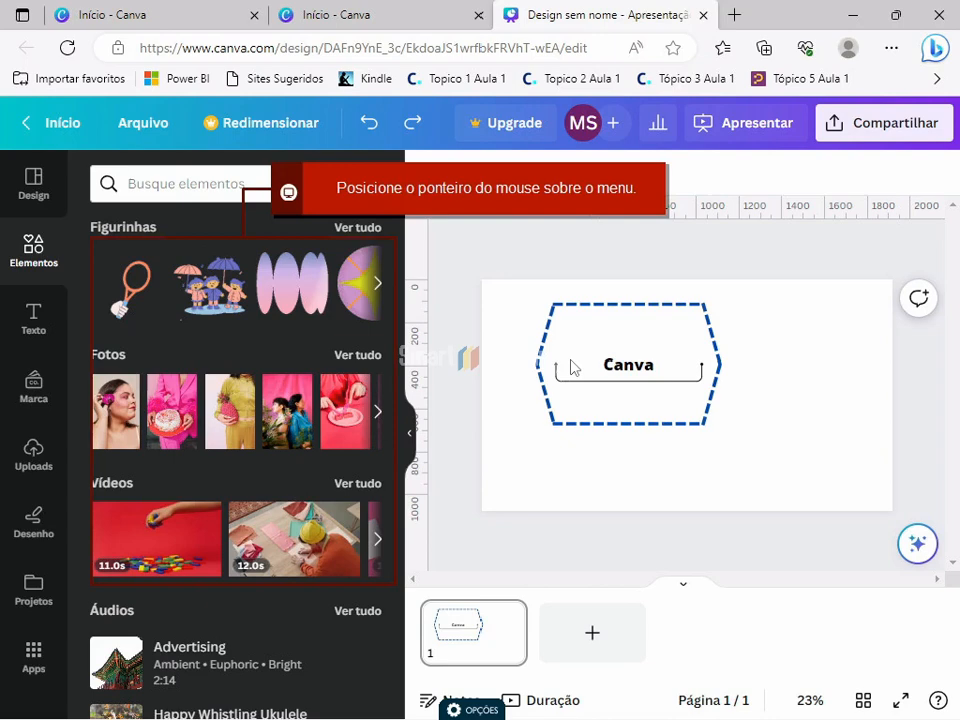
mouse_move(240, 291)
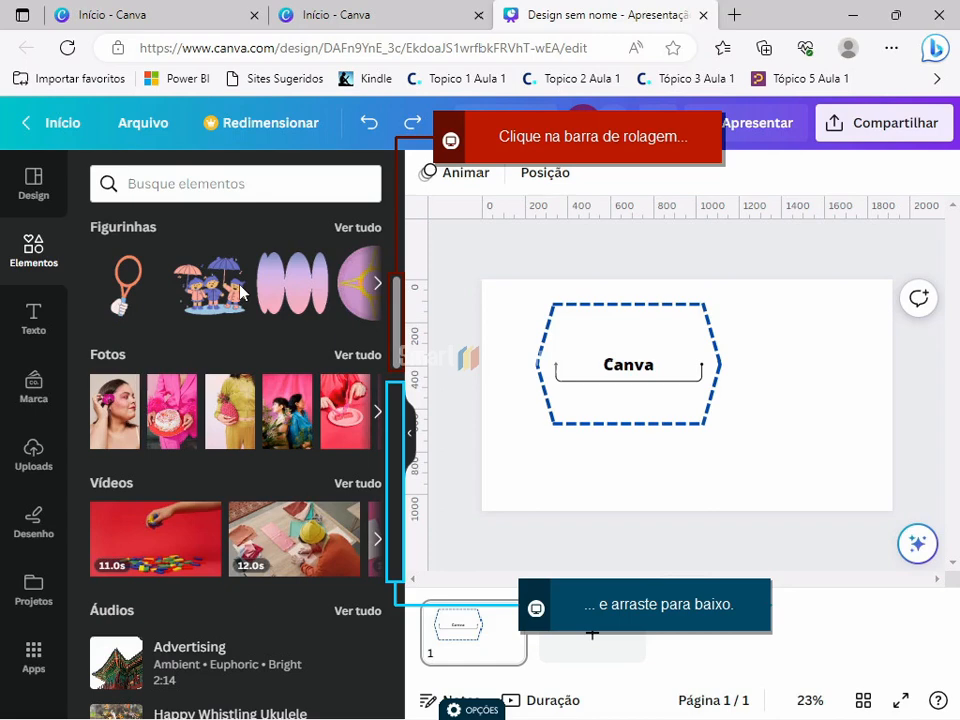
drag(398, 328, 404, 443)
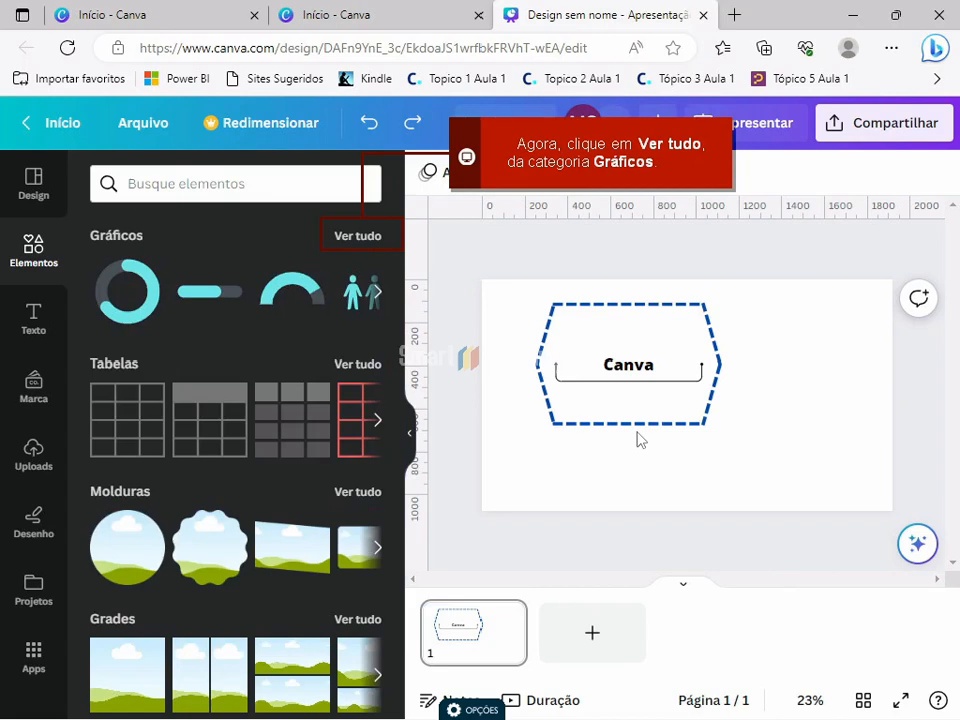
Add a doughnut chart beside the hexagon in the page's lower right area and change its type to Gráfico de Barras Horizontais
click(357, 235)
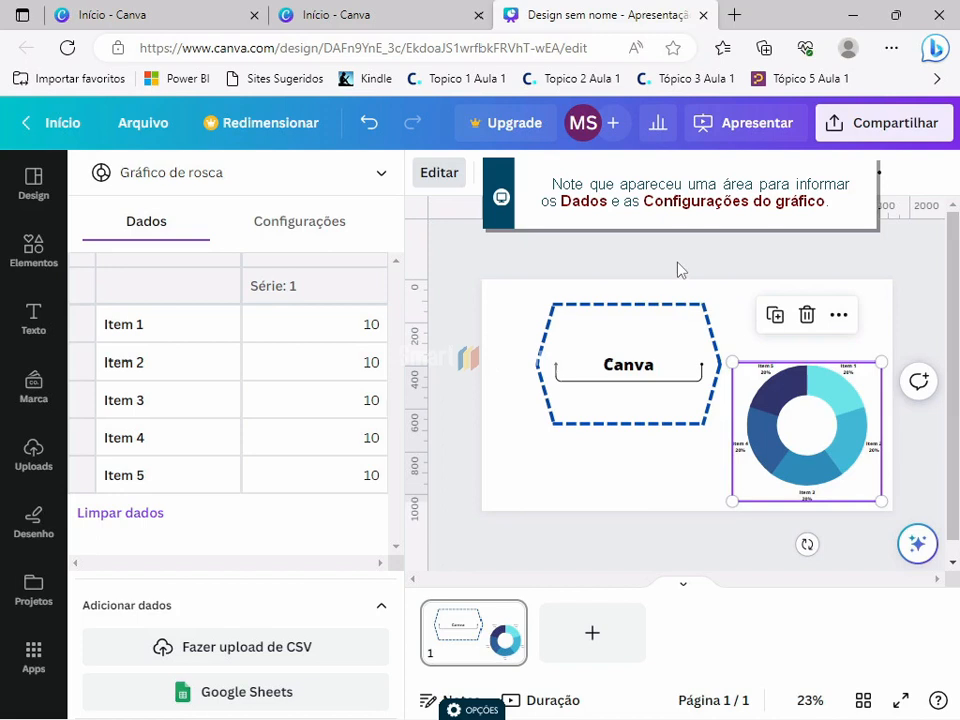
click(382, 175)
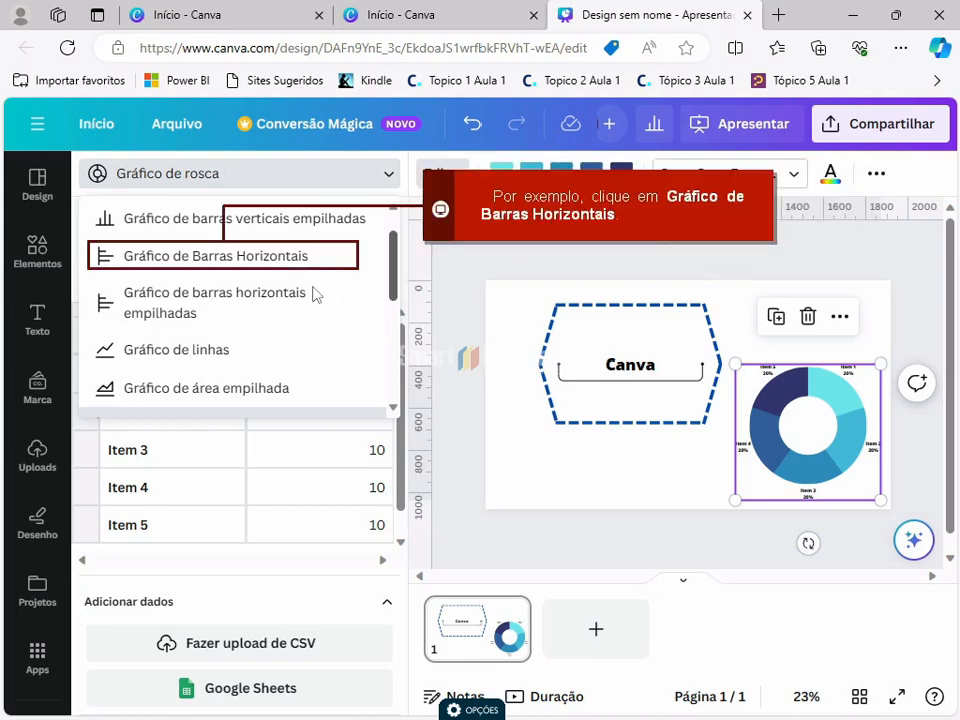
click(292, 257)
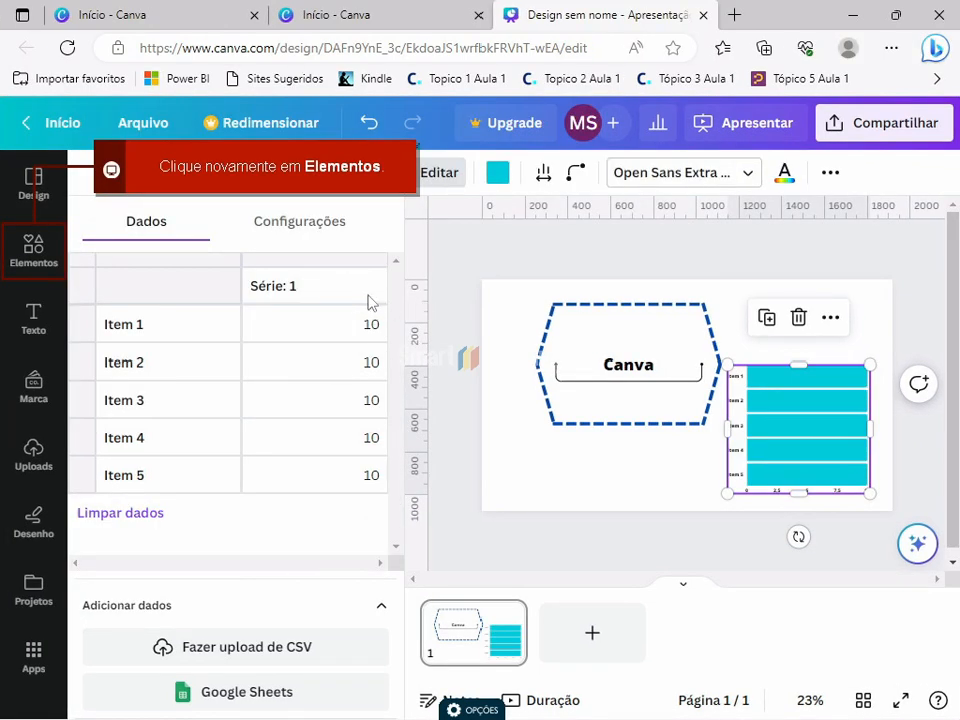
Bring up the Tabelas category of the elements and delete the horizontal bar chart from the page
click(18, 256)
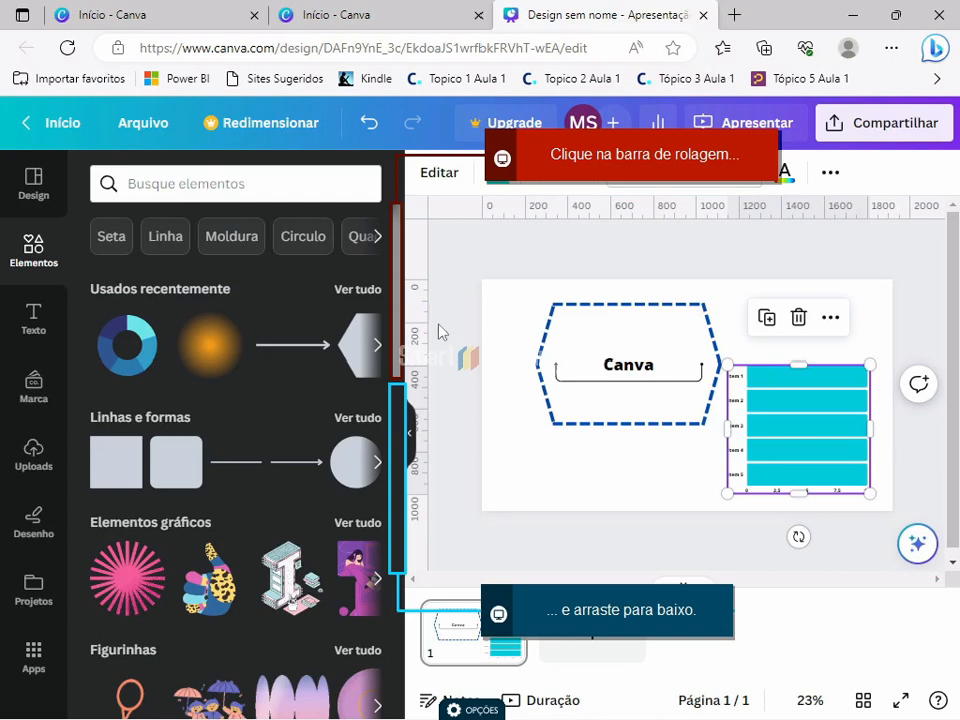
drag(397, 290, 397, 464)
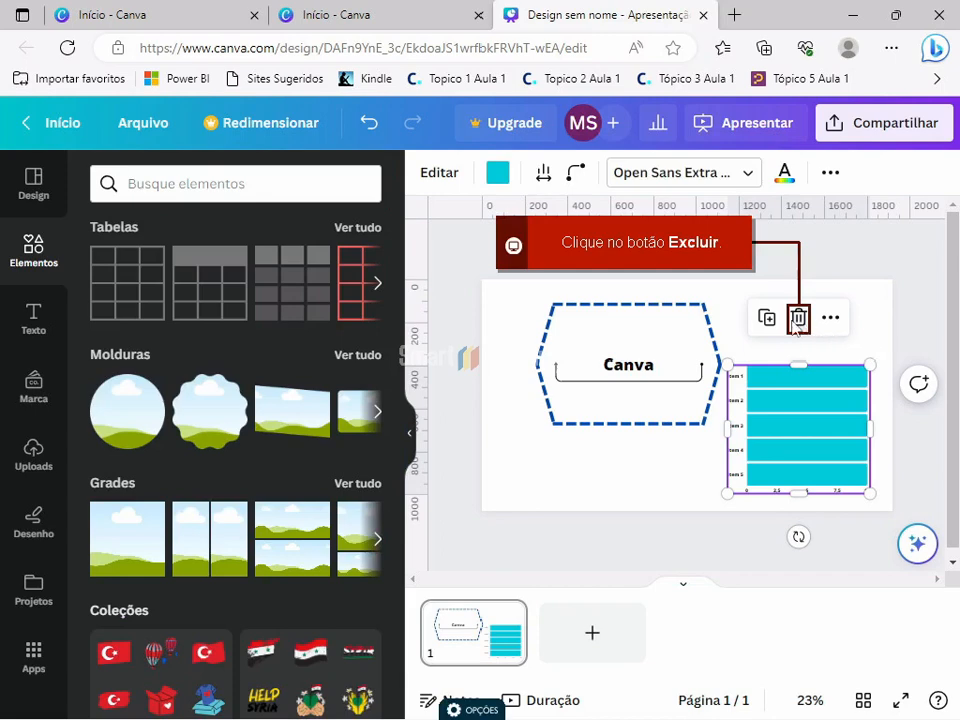
click(800, 320)
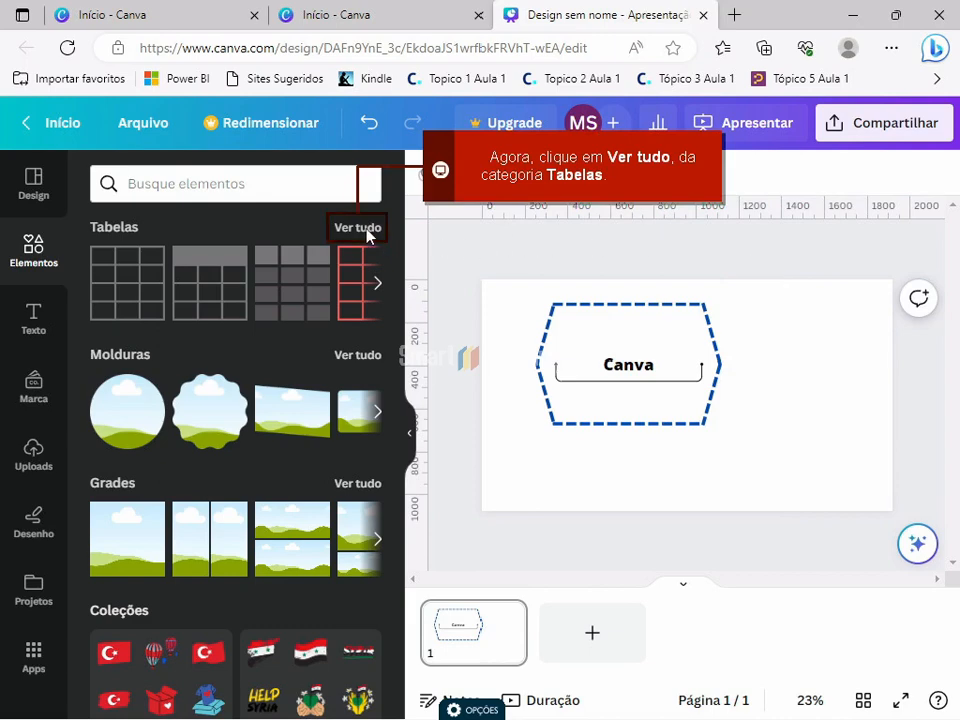
Place the red table with a solid header row in the free lower right area of the page and close the browser window
click(368, 230)
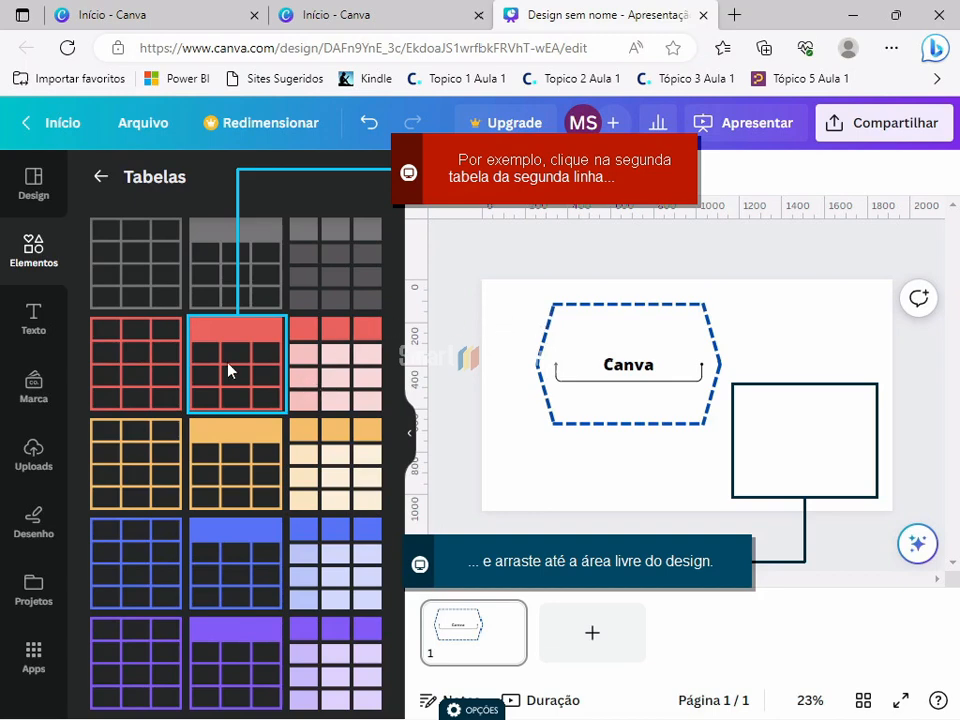
drag(236, 363, 787, 438)
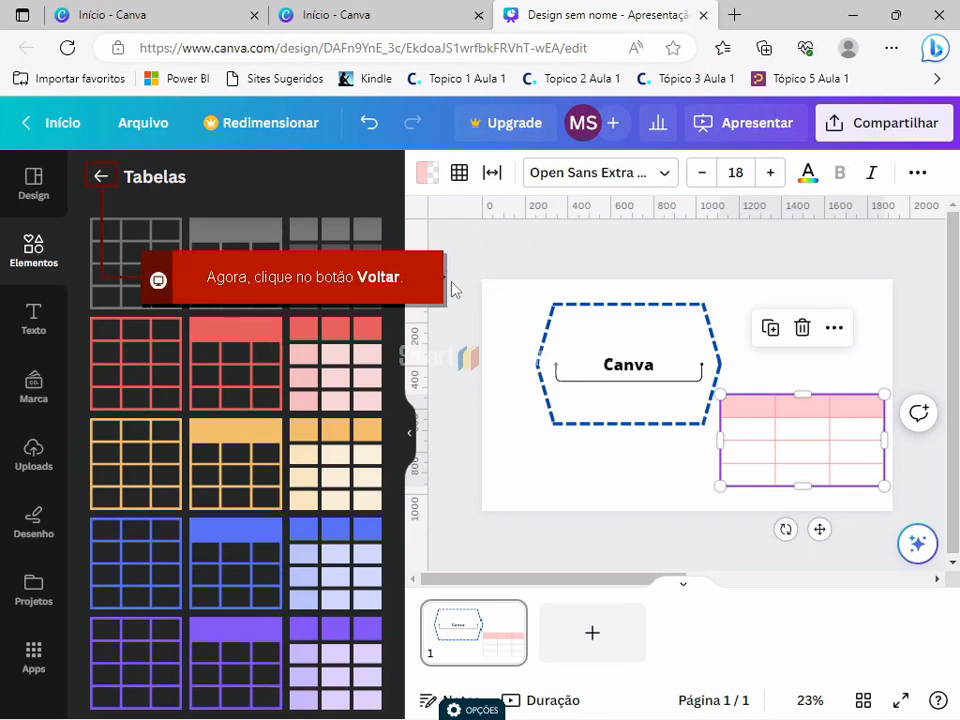
click(100, 177)
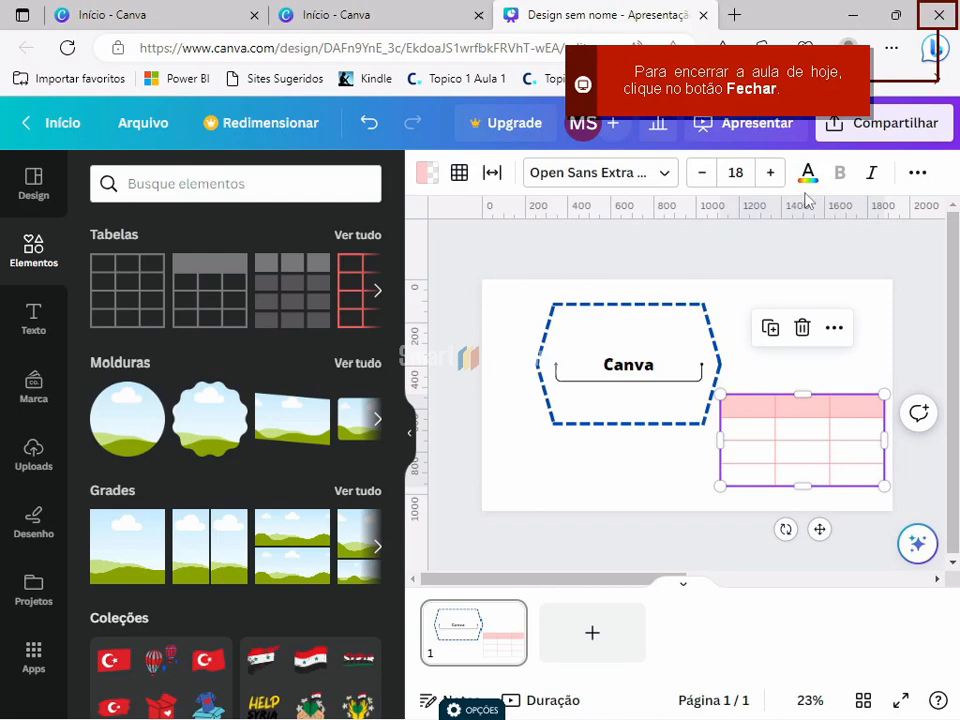
click(938, 15)
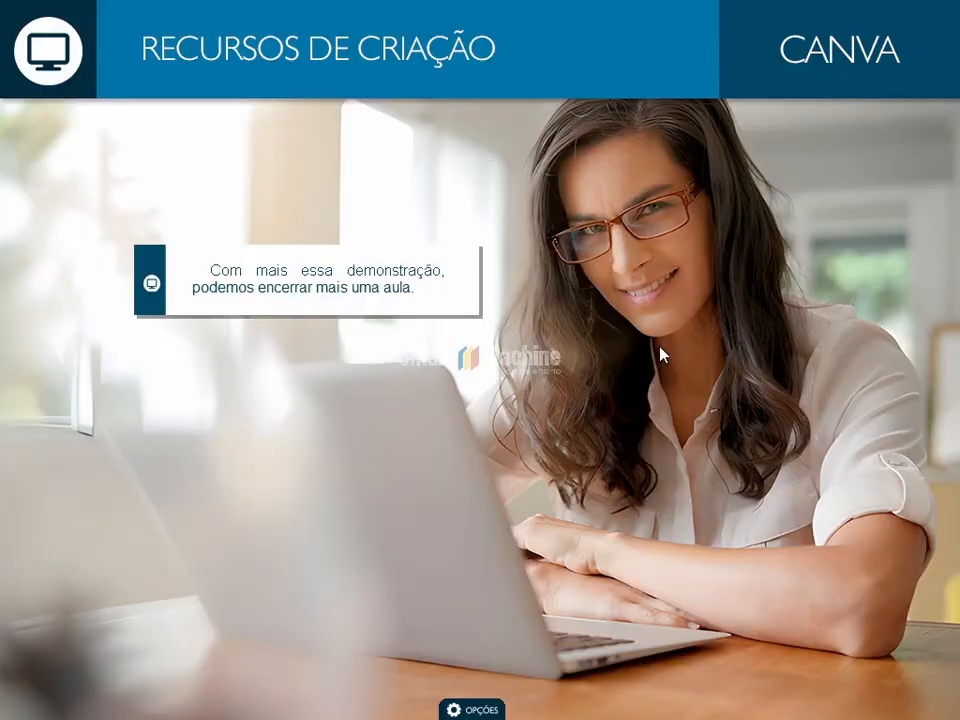